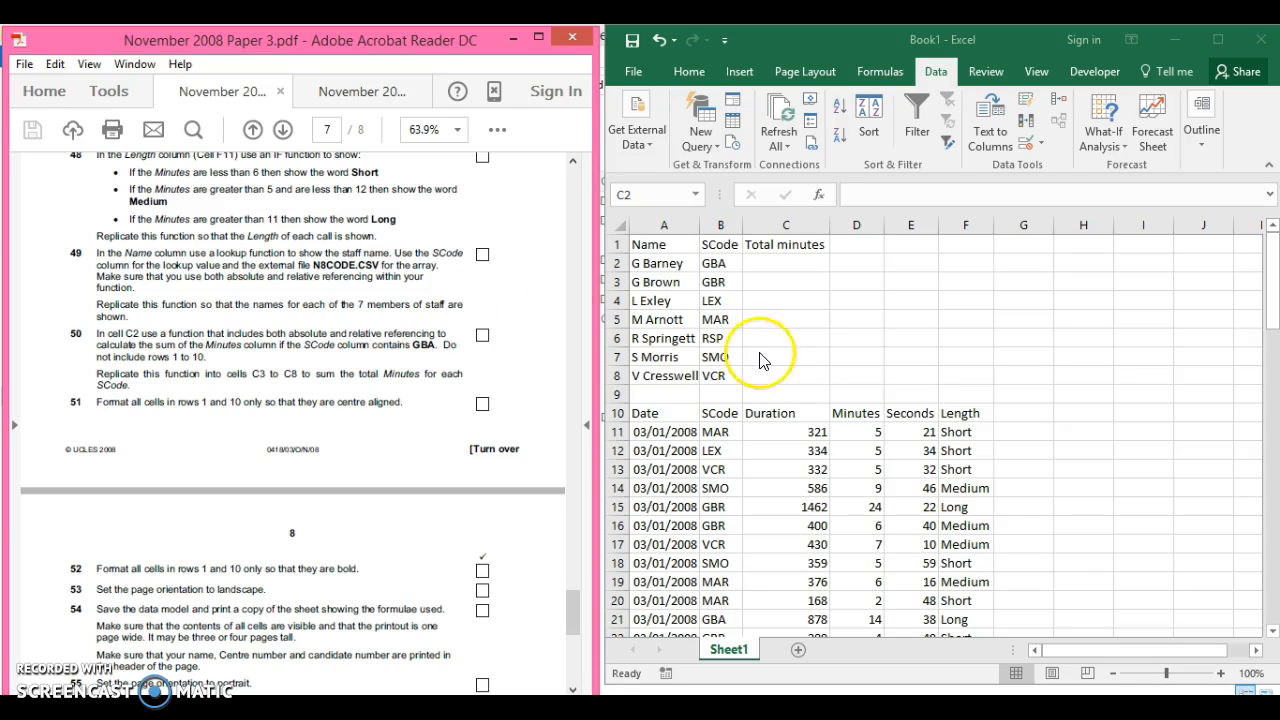
- Begin a SUMIF formula in C2 using B11:B84 as the range and B2 as the criteria
left_click(785, 257)
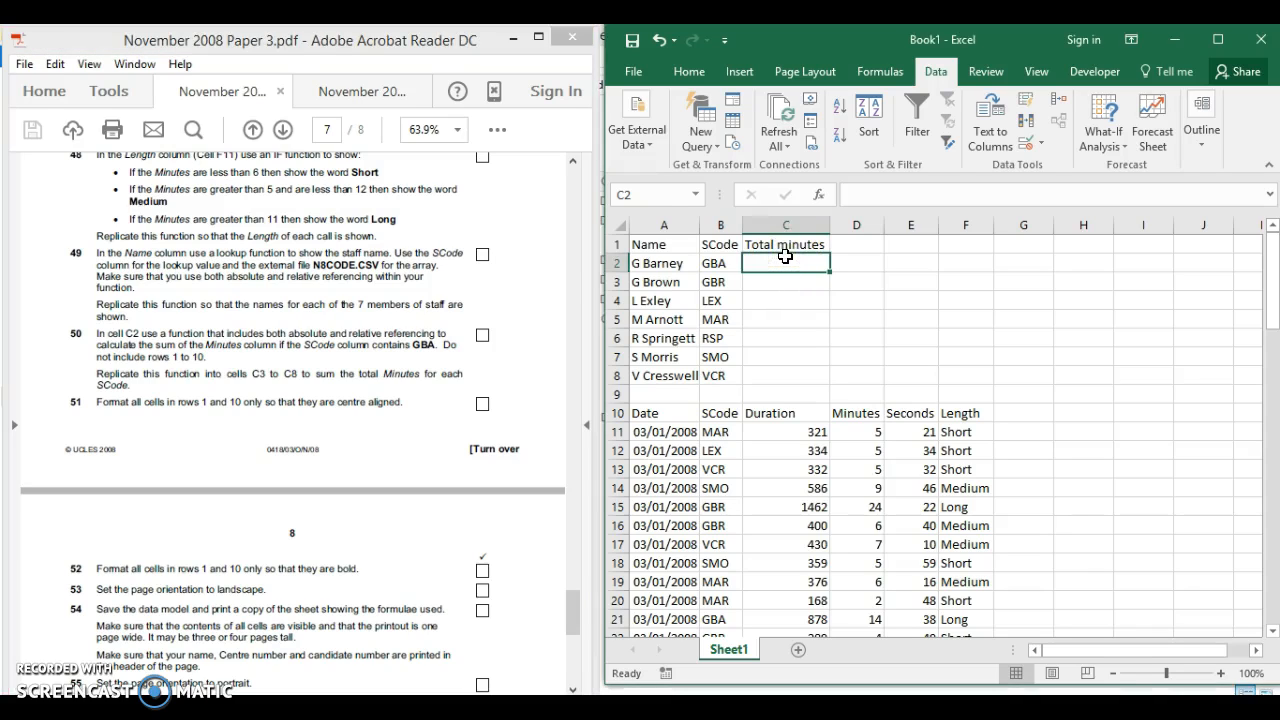
type("=sumif(")
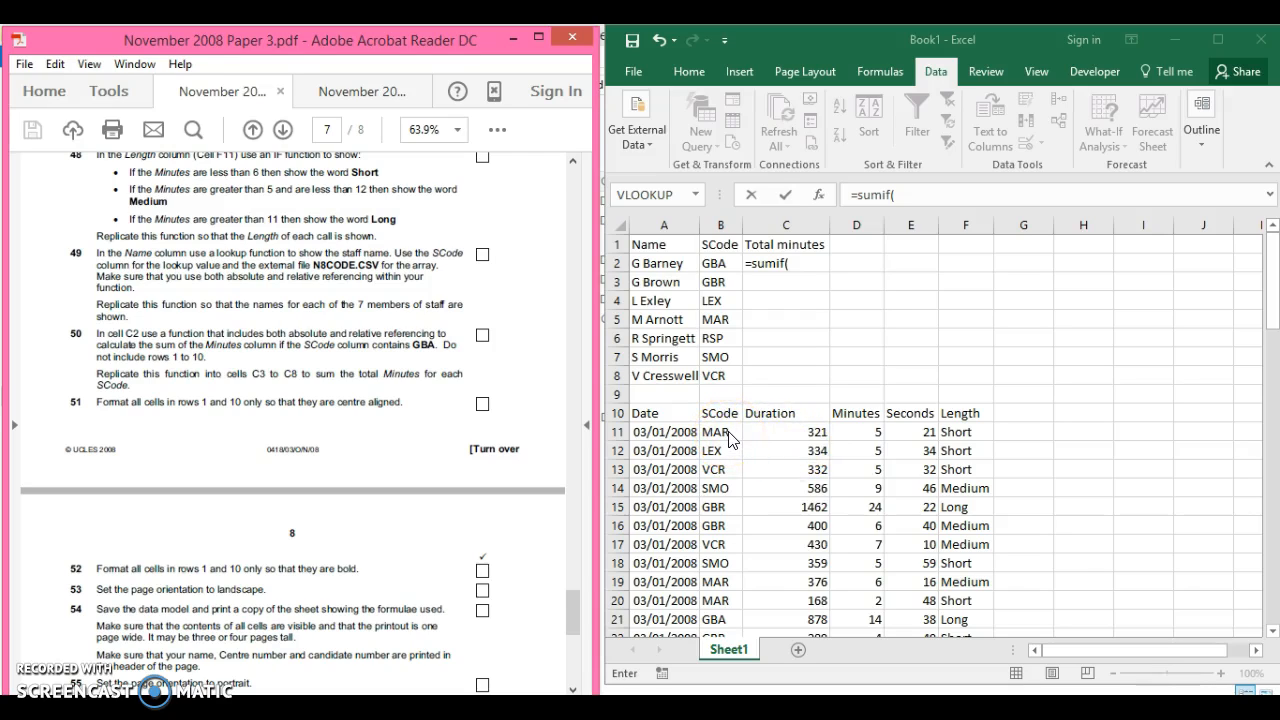
left_click(729, 440)
left_click(724, 436)
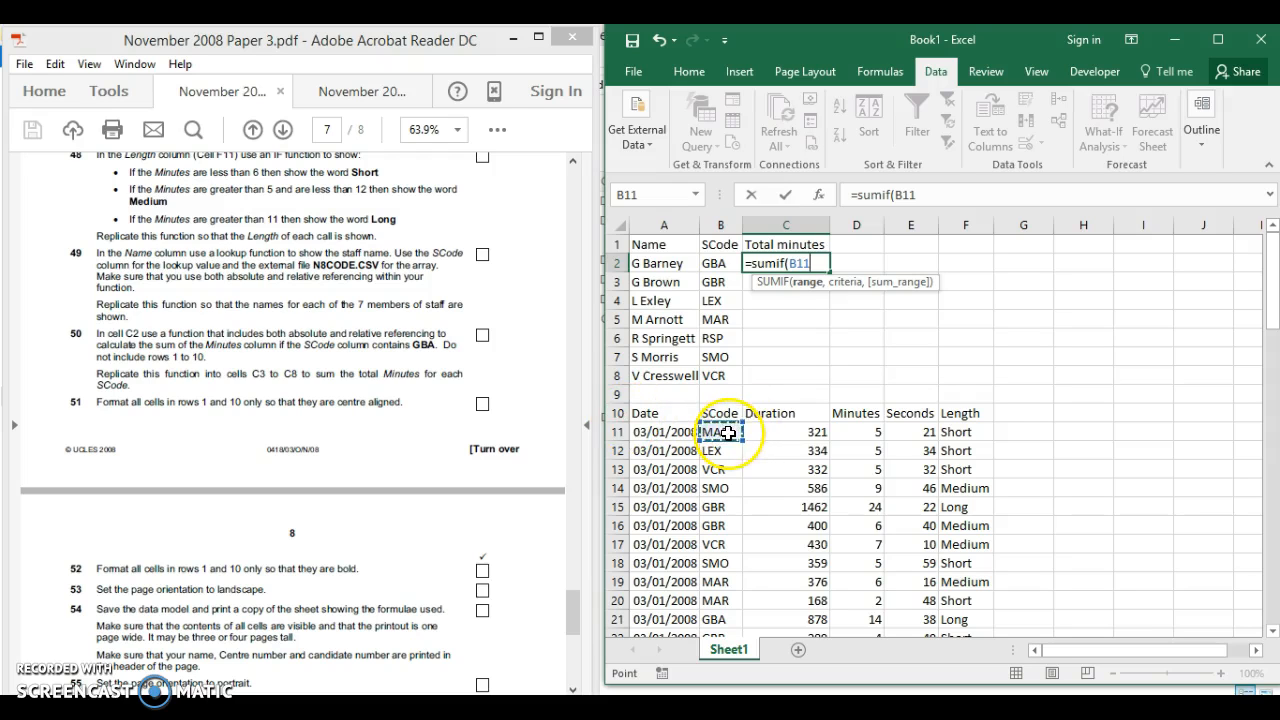
left_click_drag(729, 433, 722, 593)
left_click(948, 414)
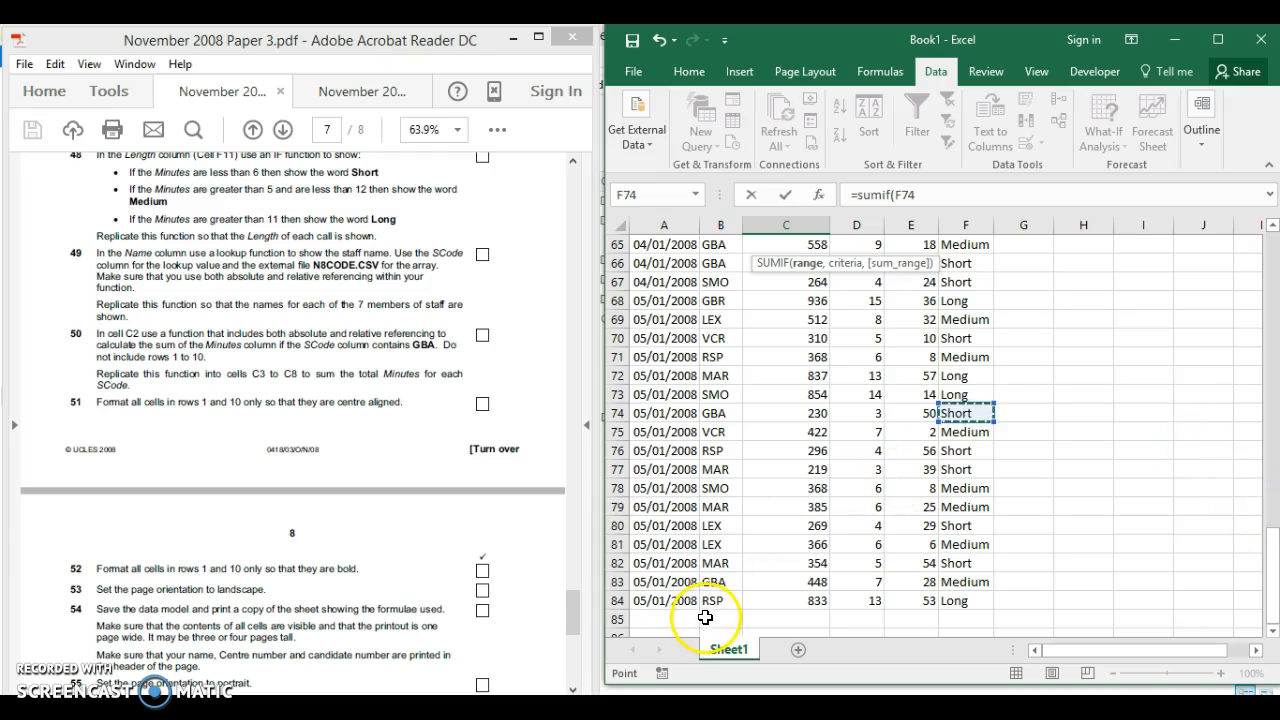
left_click_drag(712, 603, 720, 286)
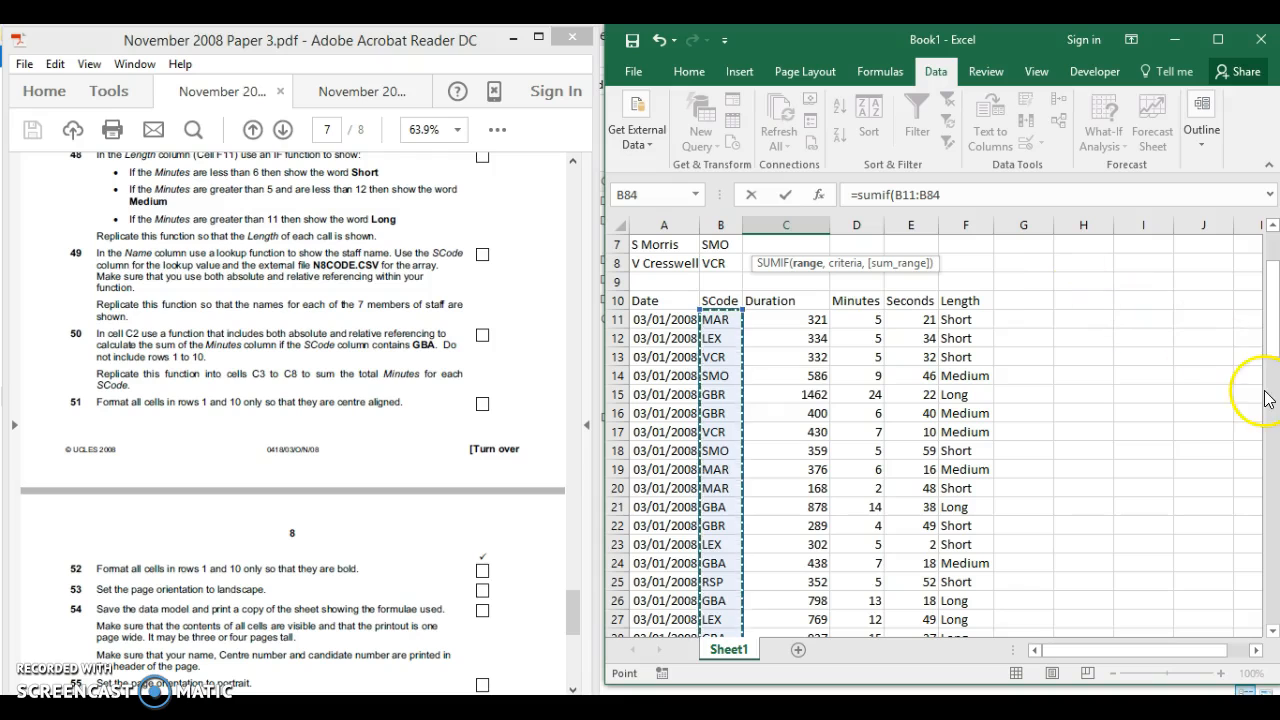
left_click_drag(1274, 354, 1273, 298)
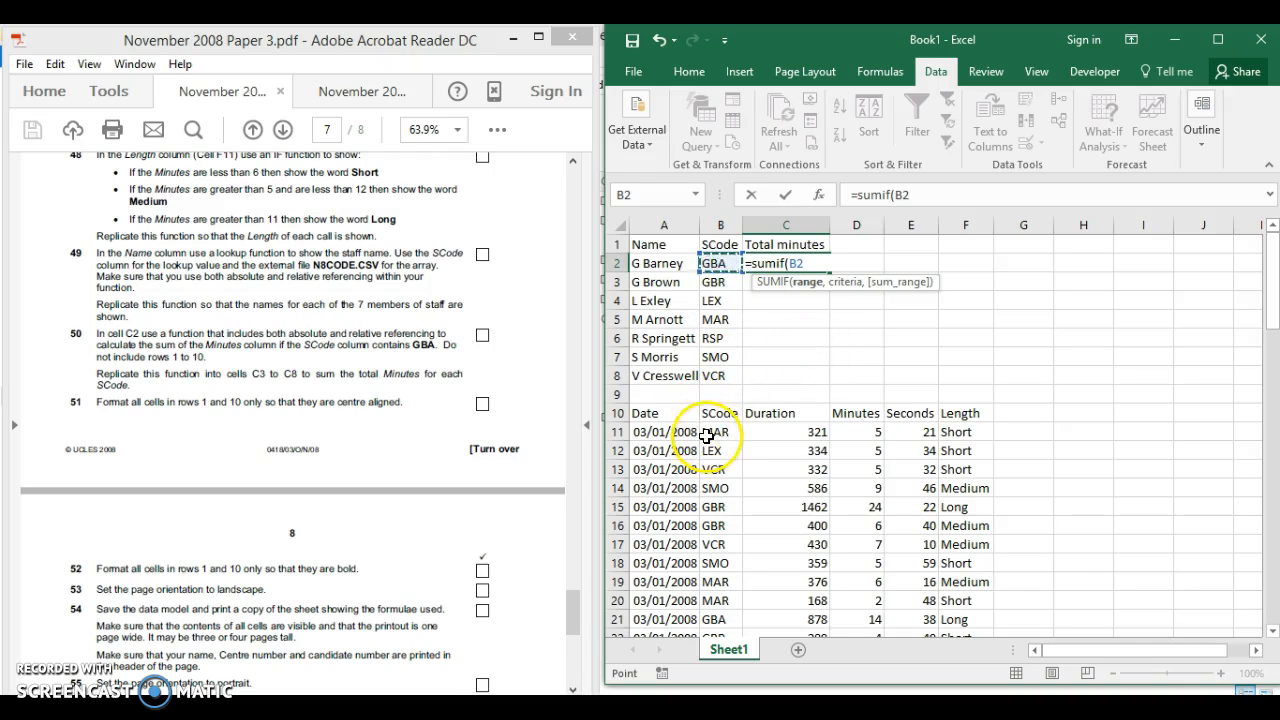
left_click_drag(717, 432, 730, 563)
left_click_drag(1272, 549, 1270, 248)
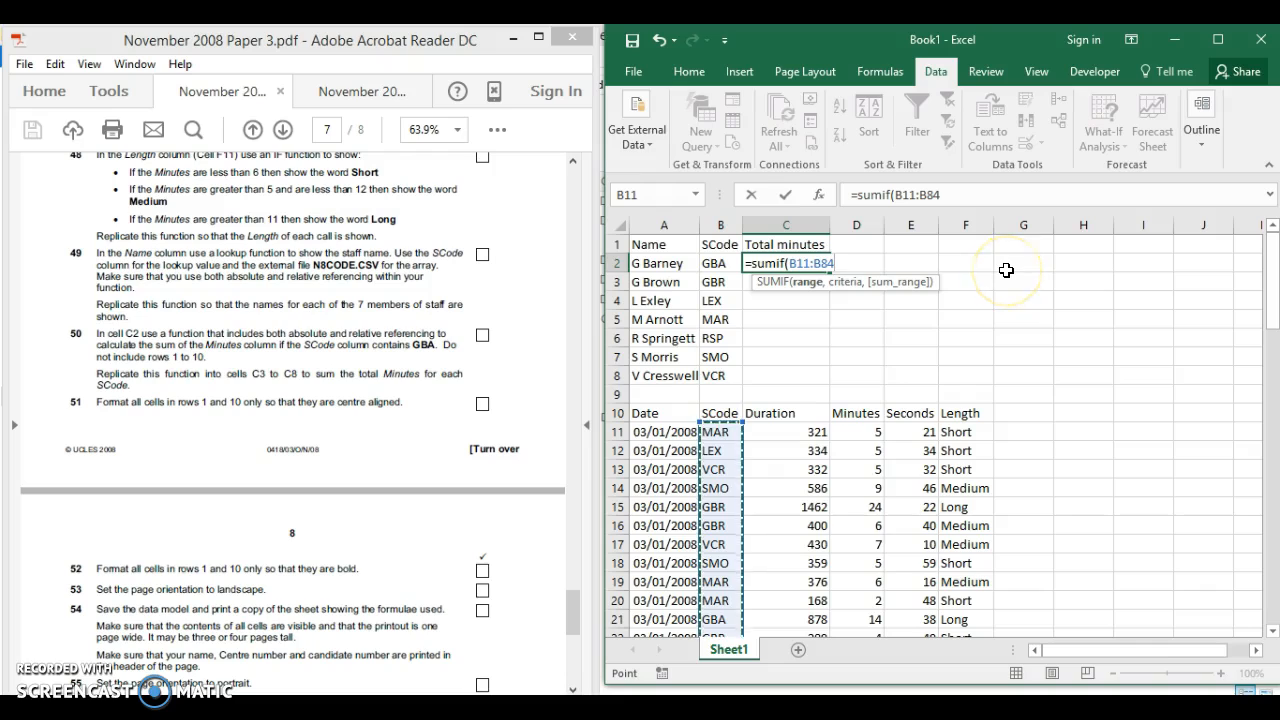
type(",")
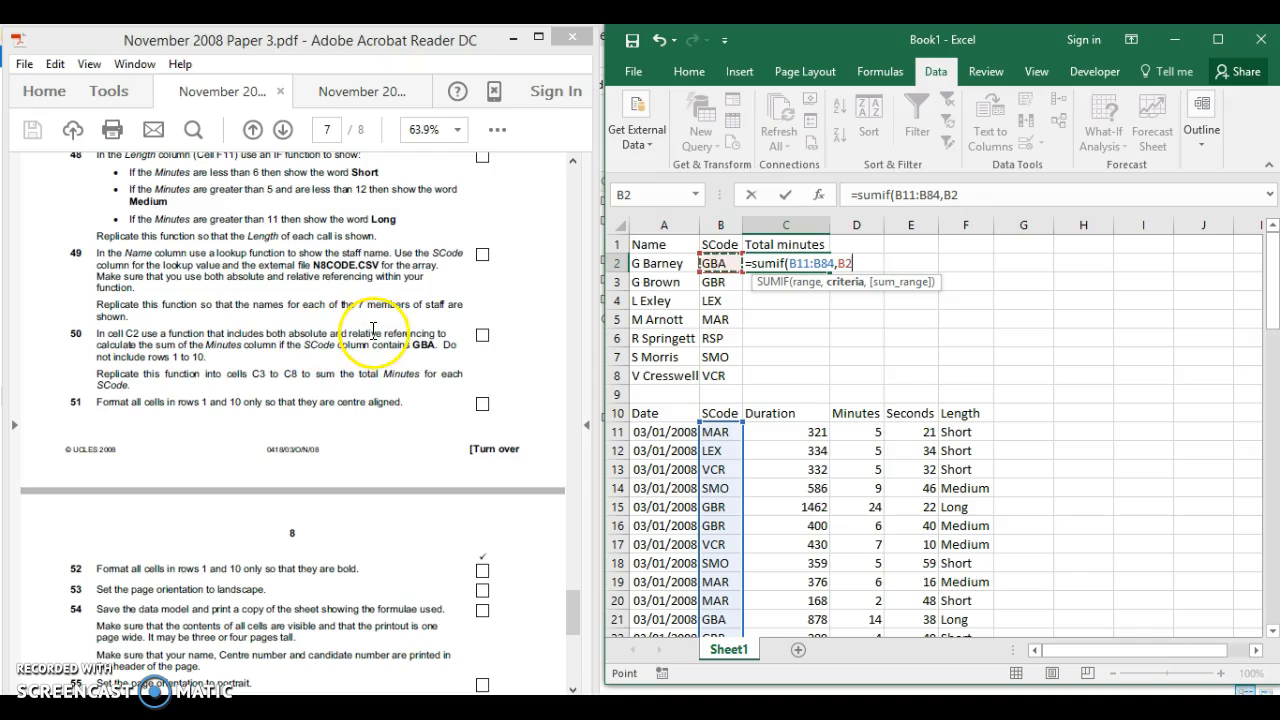
- Make the SUMIF formula's criteria range absolute as $B$11:$B$84
left_click(897, 195)
type("$")
left_click(908, 195)
type("$")
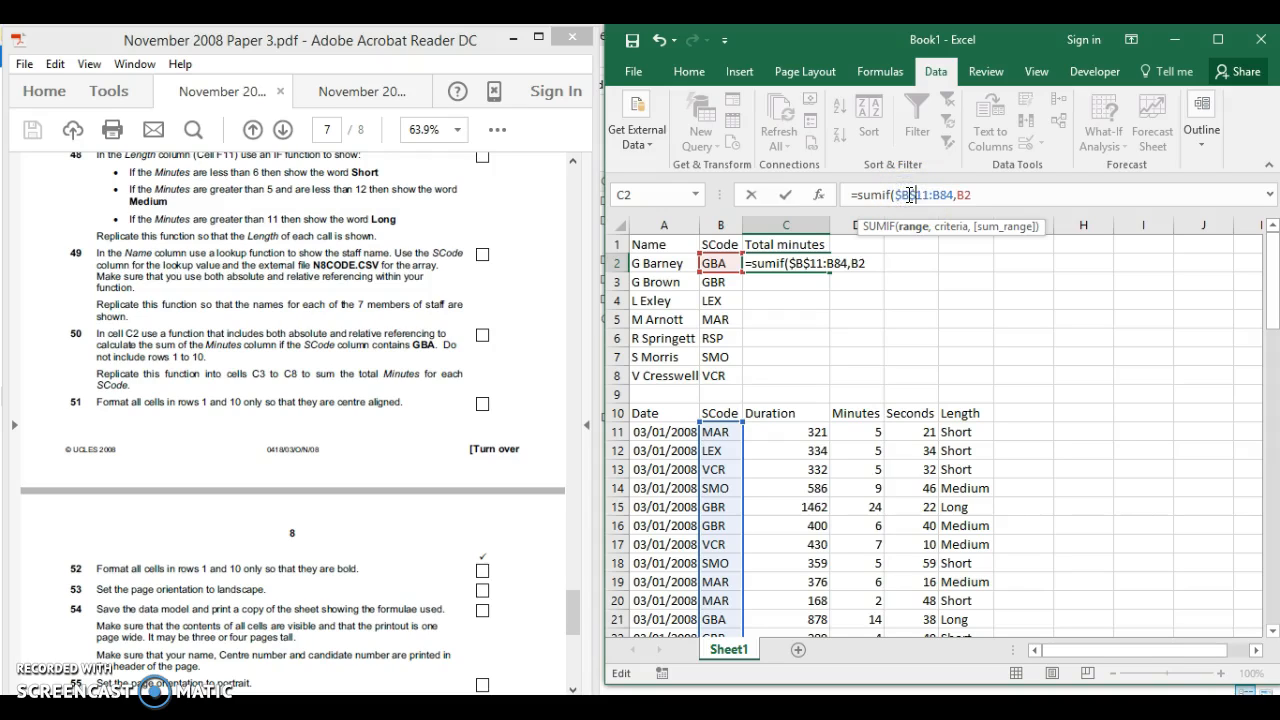
left_click(932, 195)
type("$")
left_click(947, 194)
type("$B$")
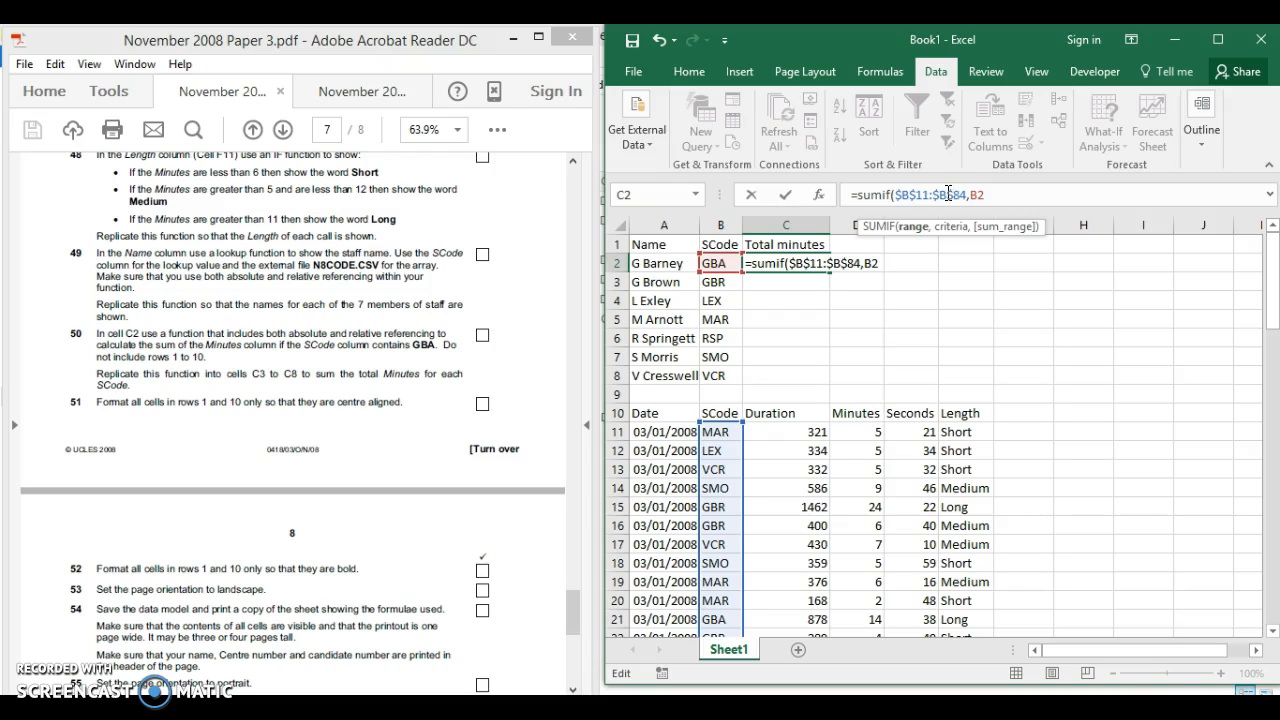
- Add the Minutes cells as the absolute sum range $D$11:$D$84 and complete the SUMIF formula
left_click(986, 194)
type(",")
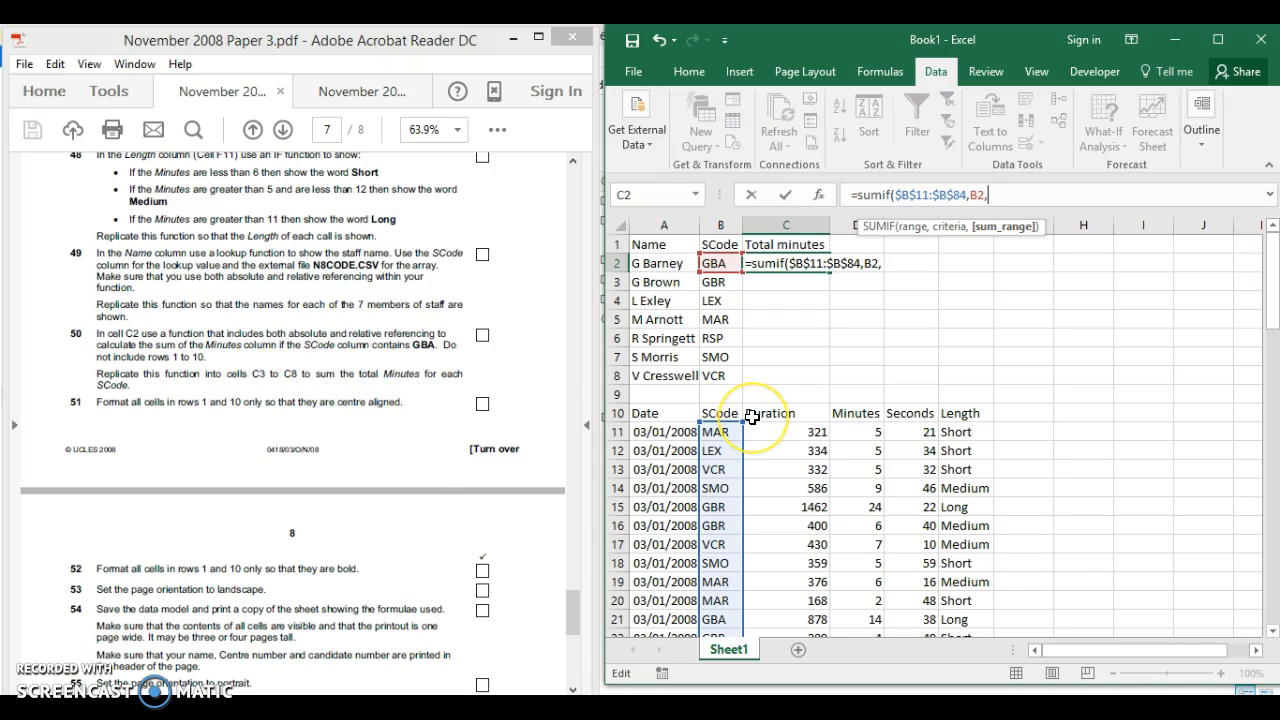
left_click(870, 430)
left_click_drag(864, 462, 856, 575)
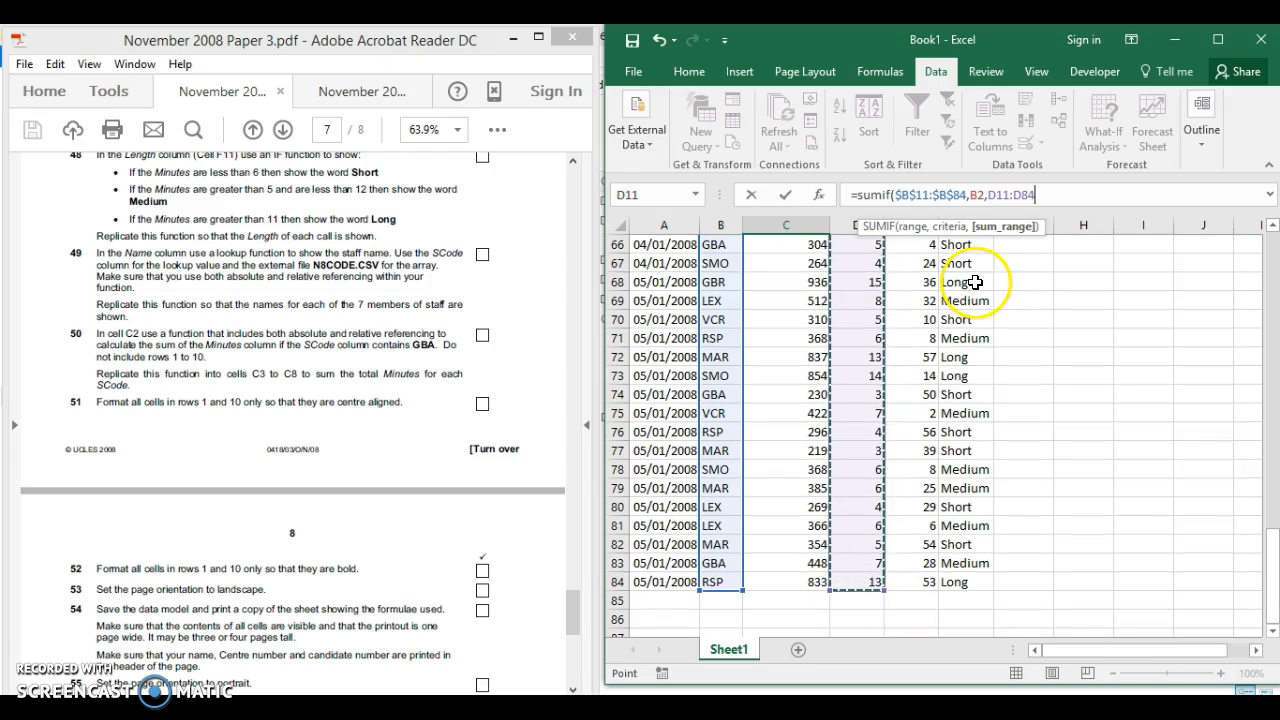
left_click(989, 195)
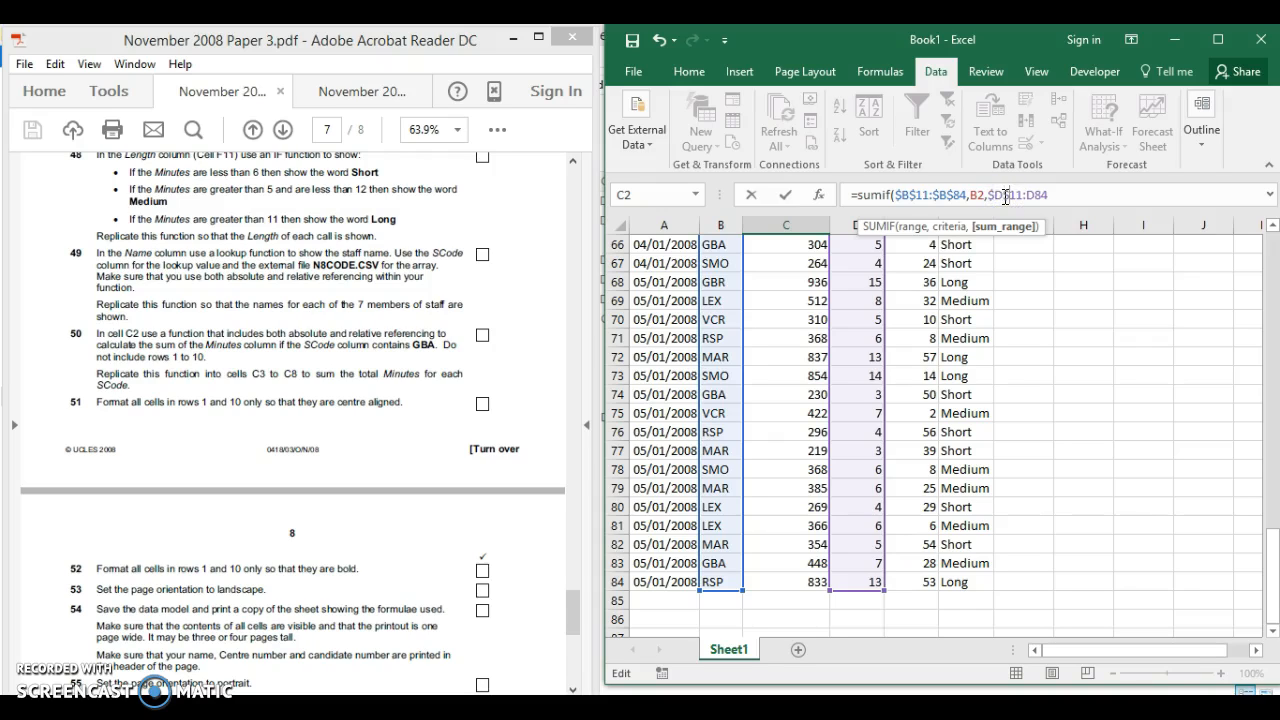
left_click(1028, 195)
type("$")
key("Return")
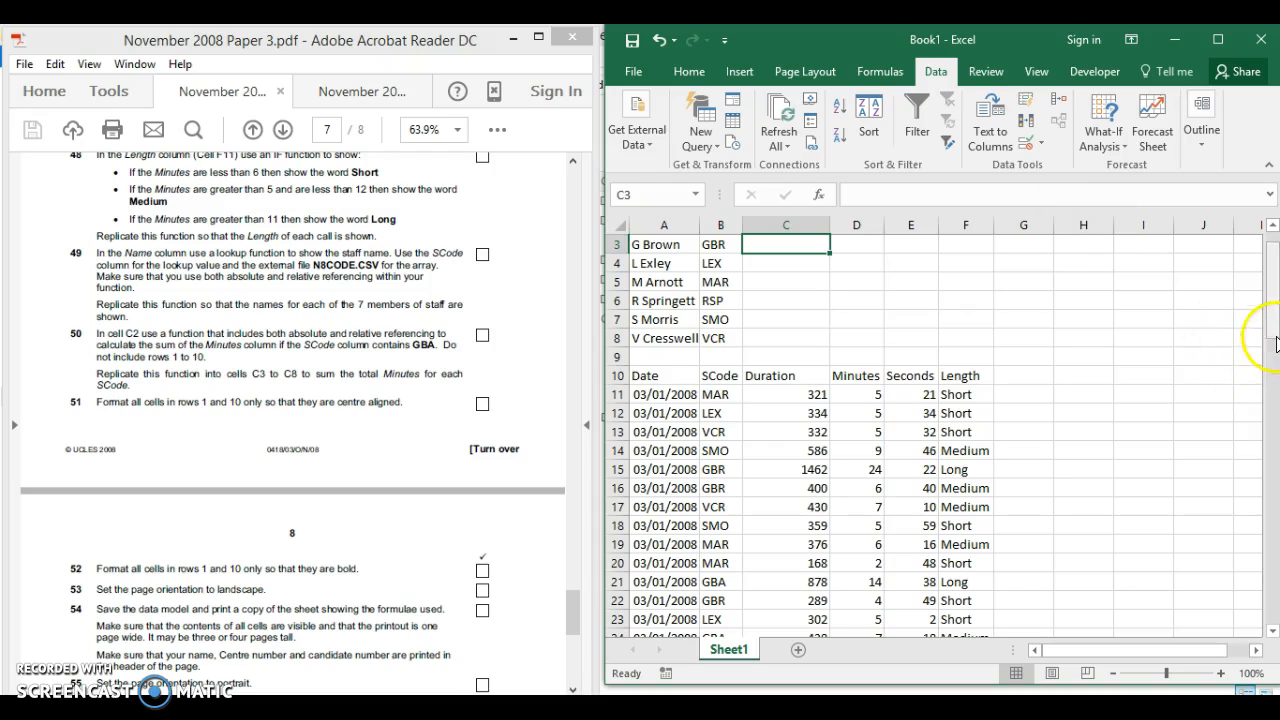
- Replicate the SUMIF formula from C2 into cells C3 to C8
scroll(1215, 330, "up", 1)
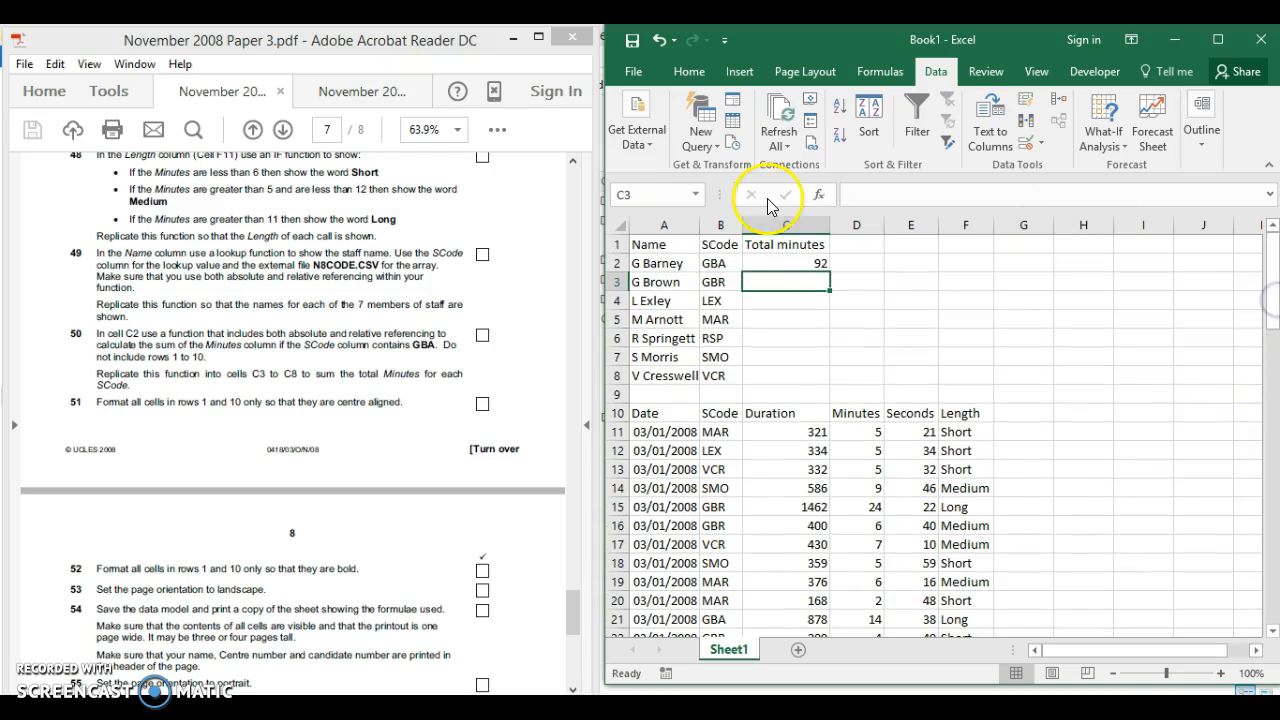
left_click(770, 262)
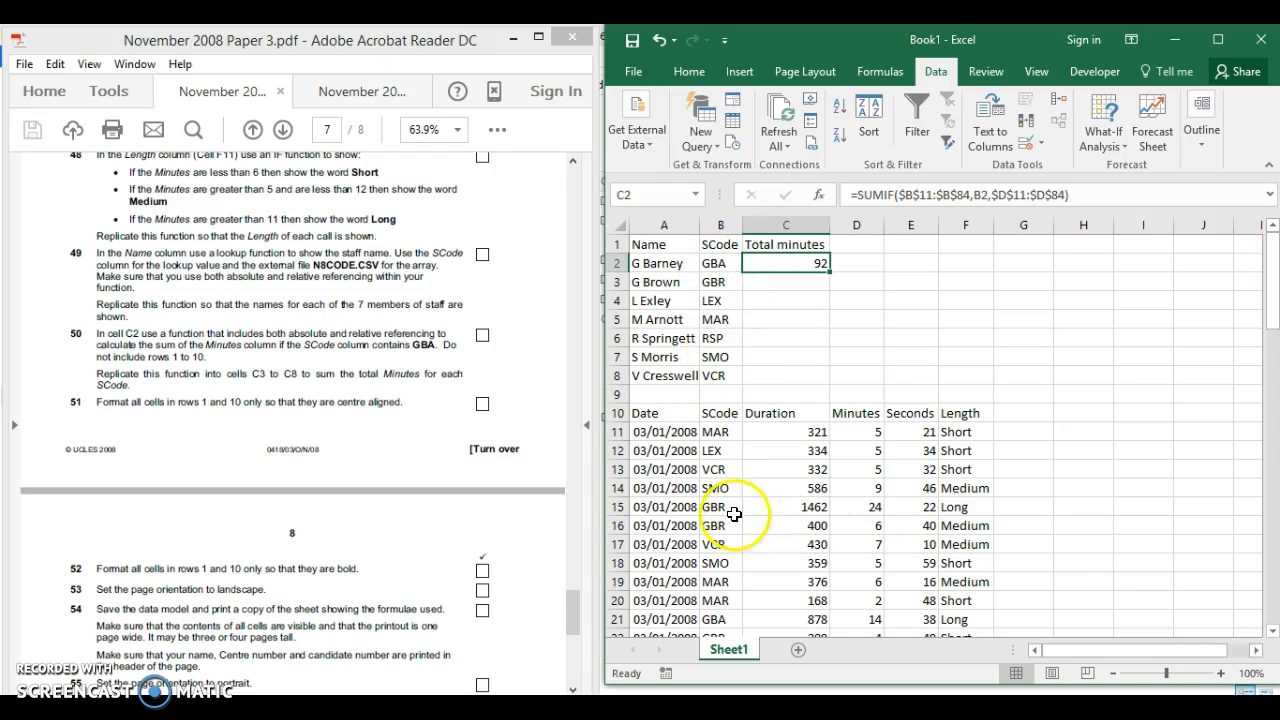
left_click_drag(1272, 330, 1271, 357)
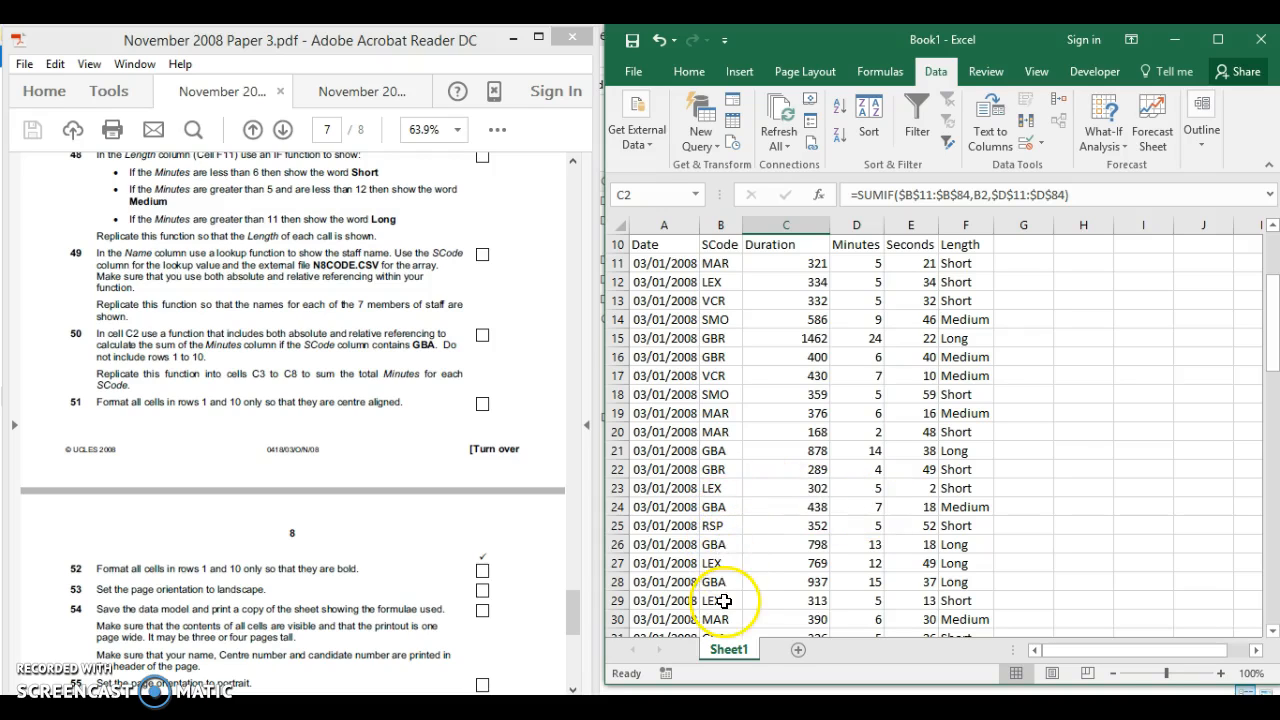
left_click_drag(1273, 332, 1275, 286)
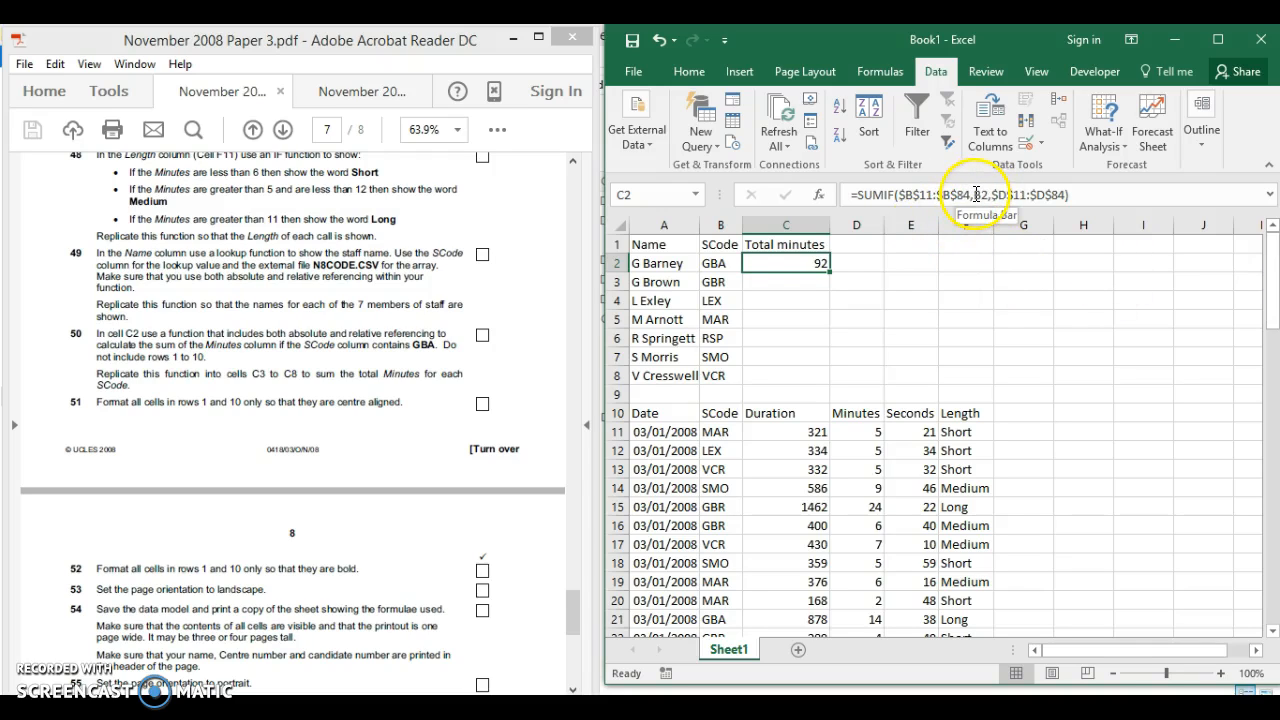
left_click_drag(828, 270, 826, 271)
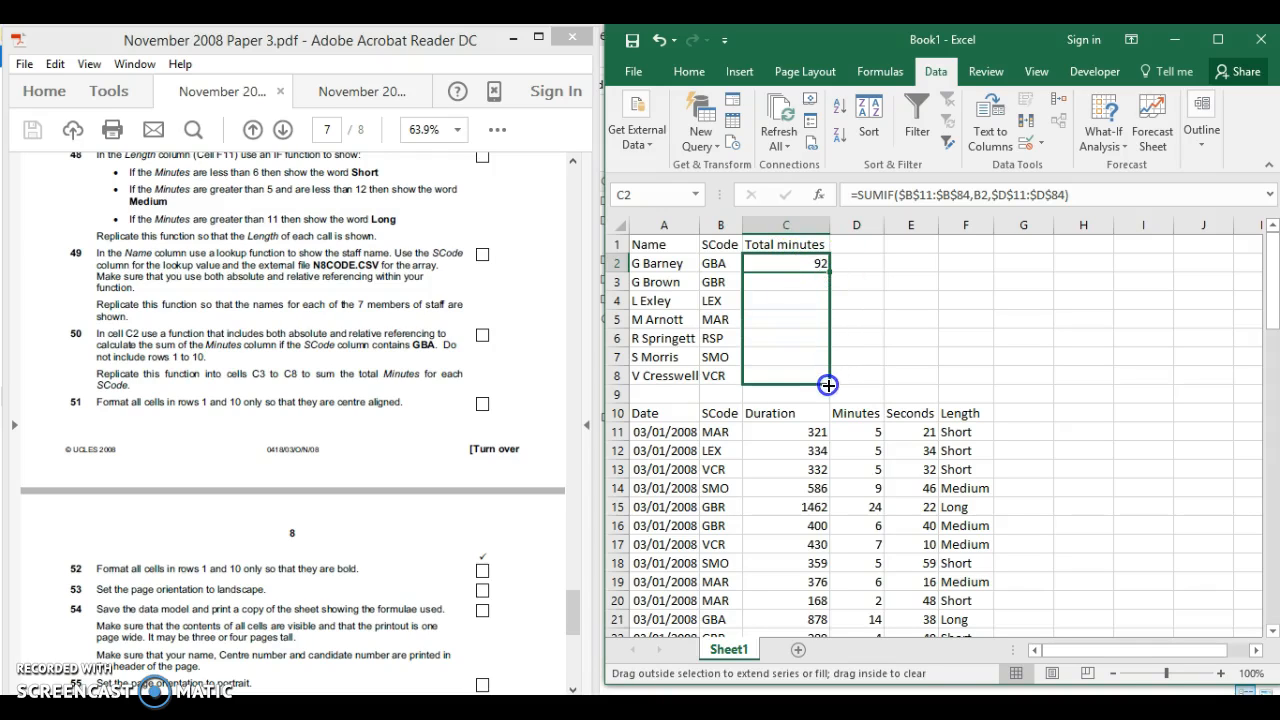
left_click_drag(828, 385, 828, 385)
- Examine the cell references used by the copied formula in C3
double_click(777, 283)
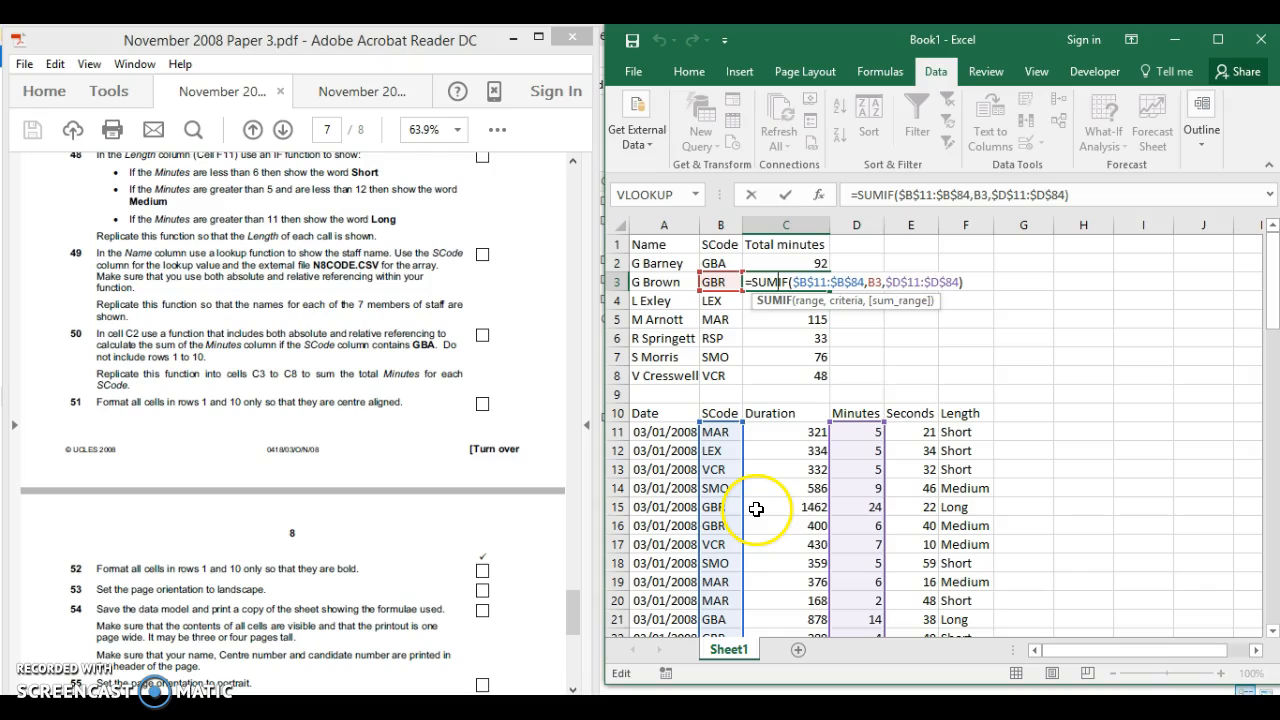
left_click(968, 283)
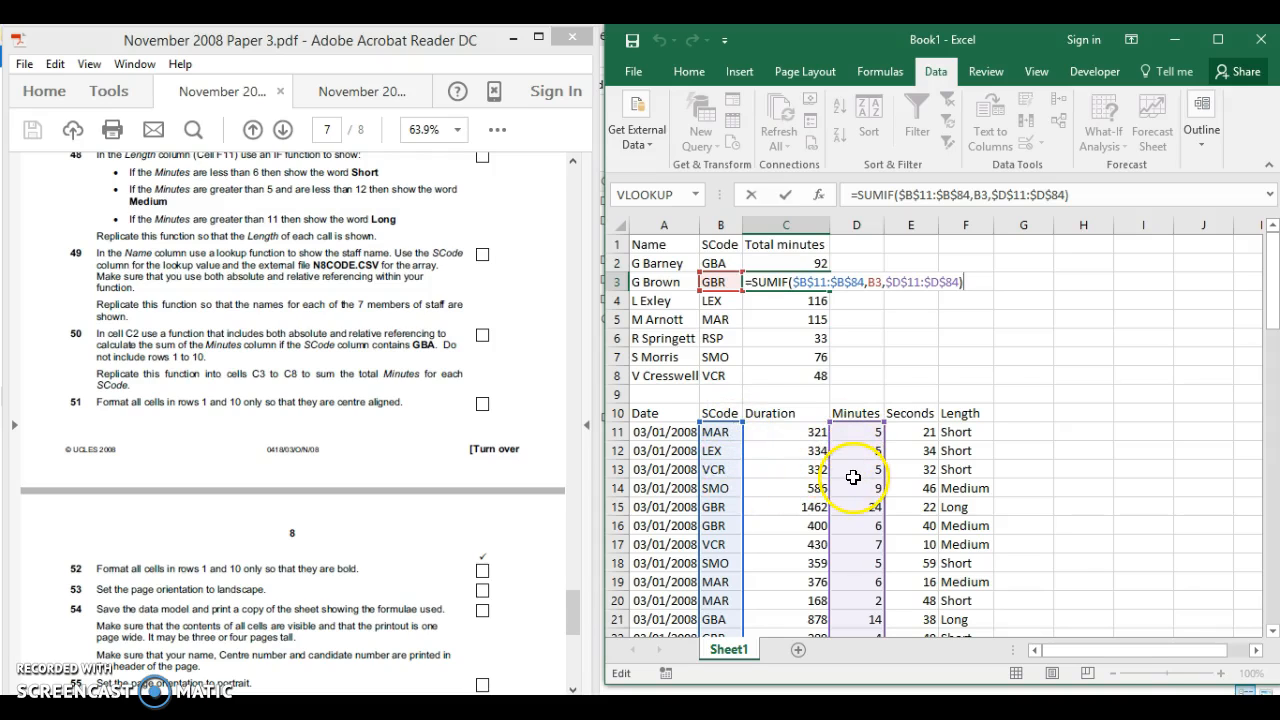
key("Return")
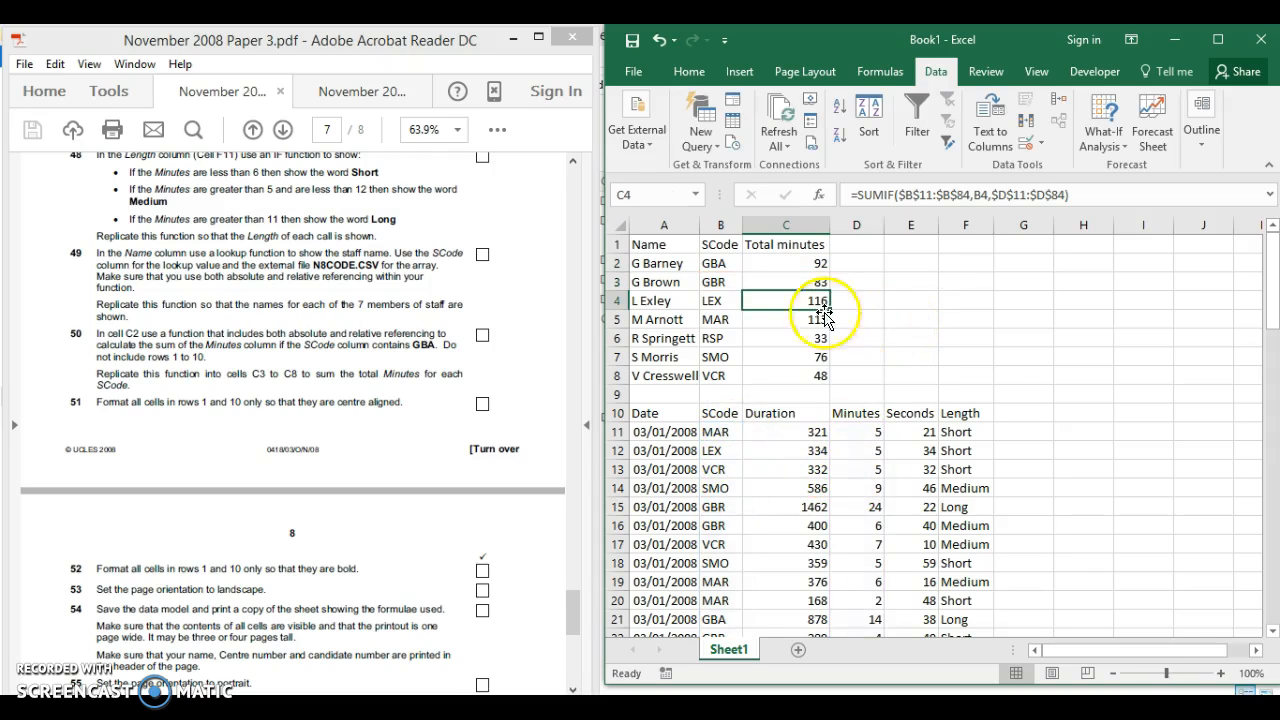
- Centre-align all cells in rows 1 to 10
left_click(530, 424)
mouse_move(574, 612)
left_mouse_down()
mouse_move(573, 640)
mouse_move(578, 607)
left_mouse_up()
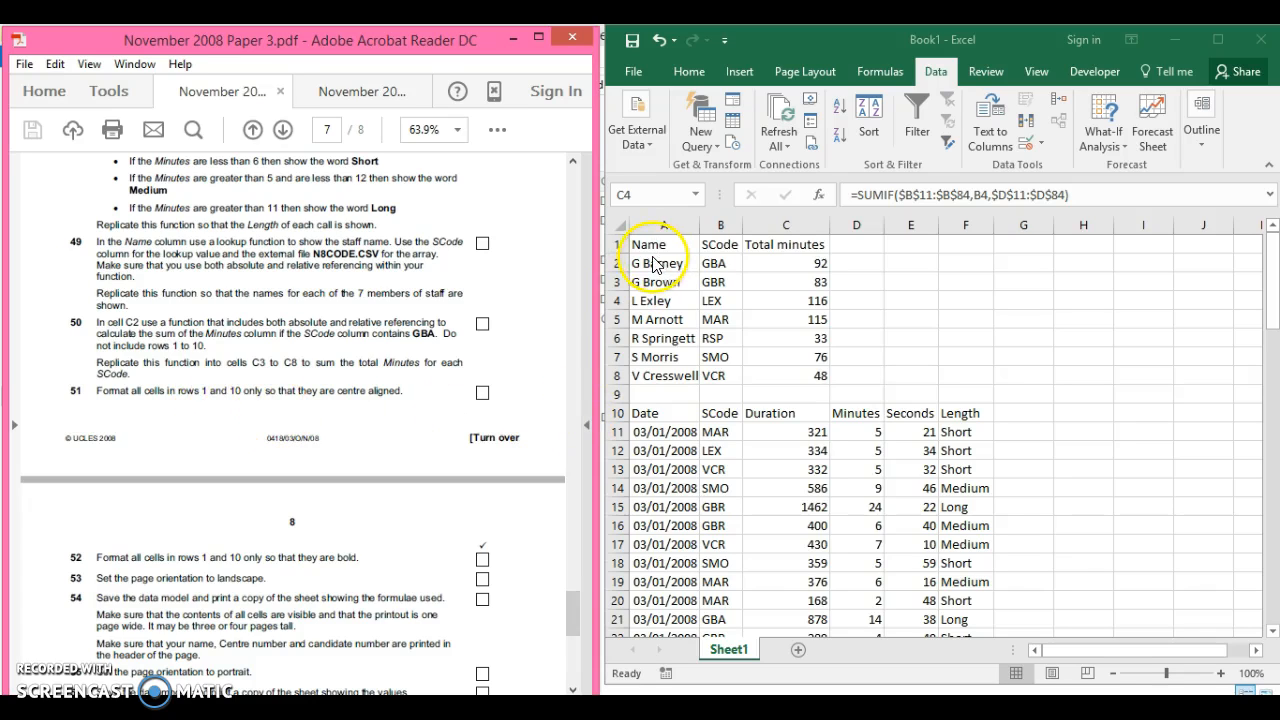
left_click_drag(616, 245, 613, 401)
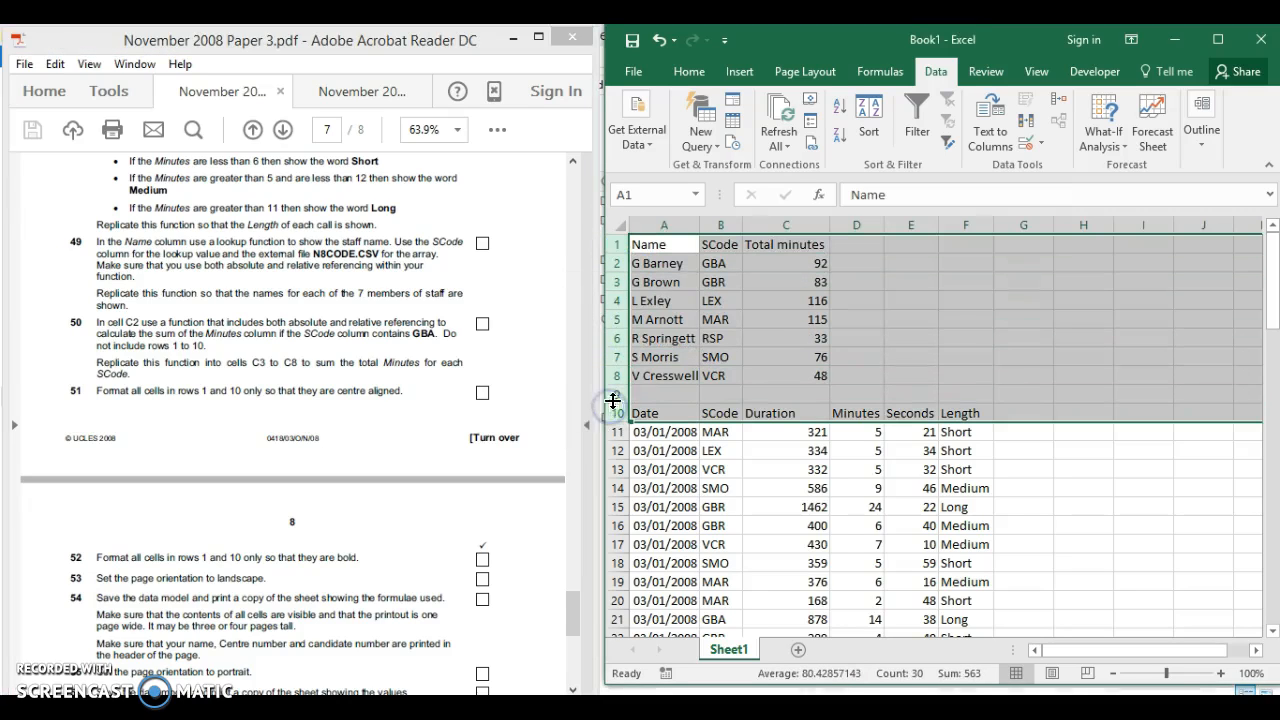
left_click(679, 75)
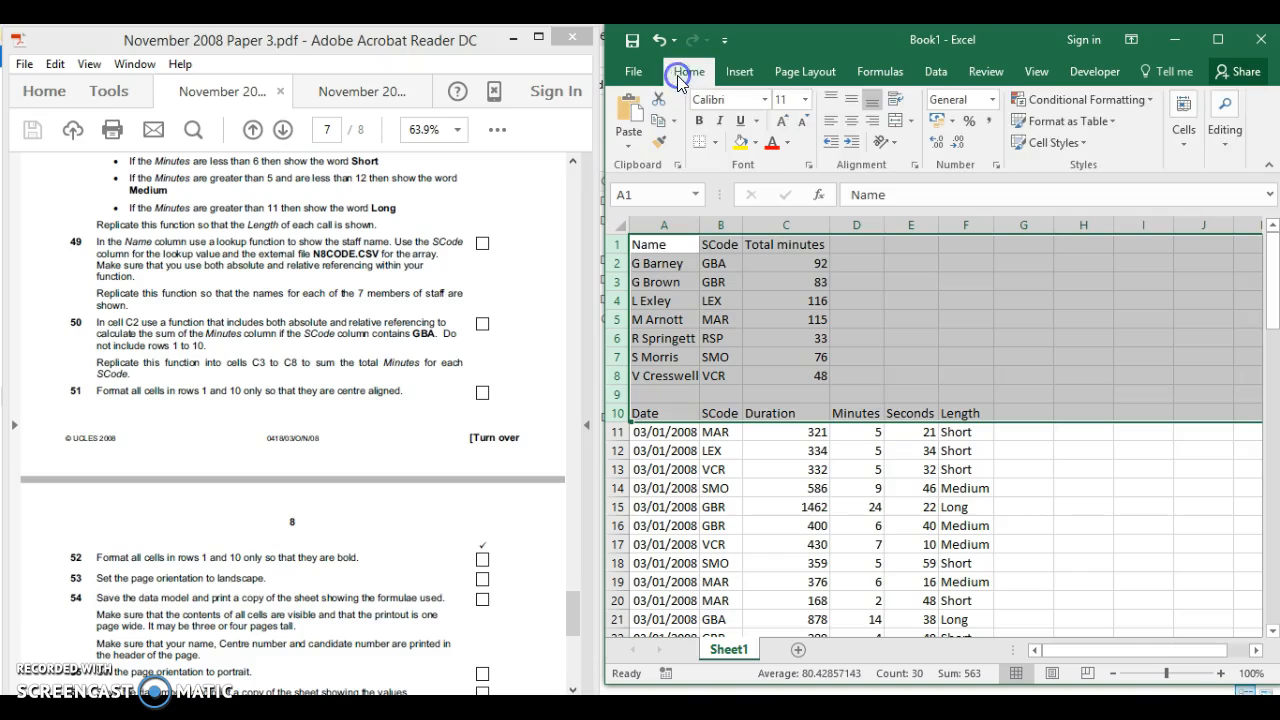
left_click(853, 121)
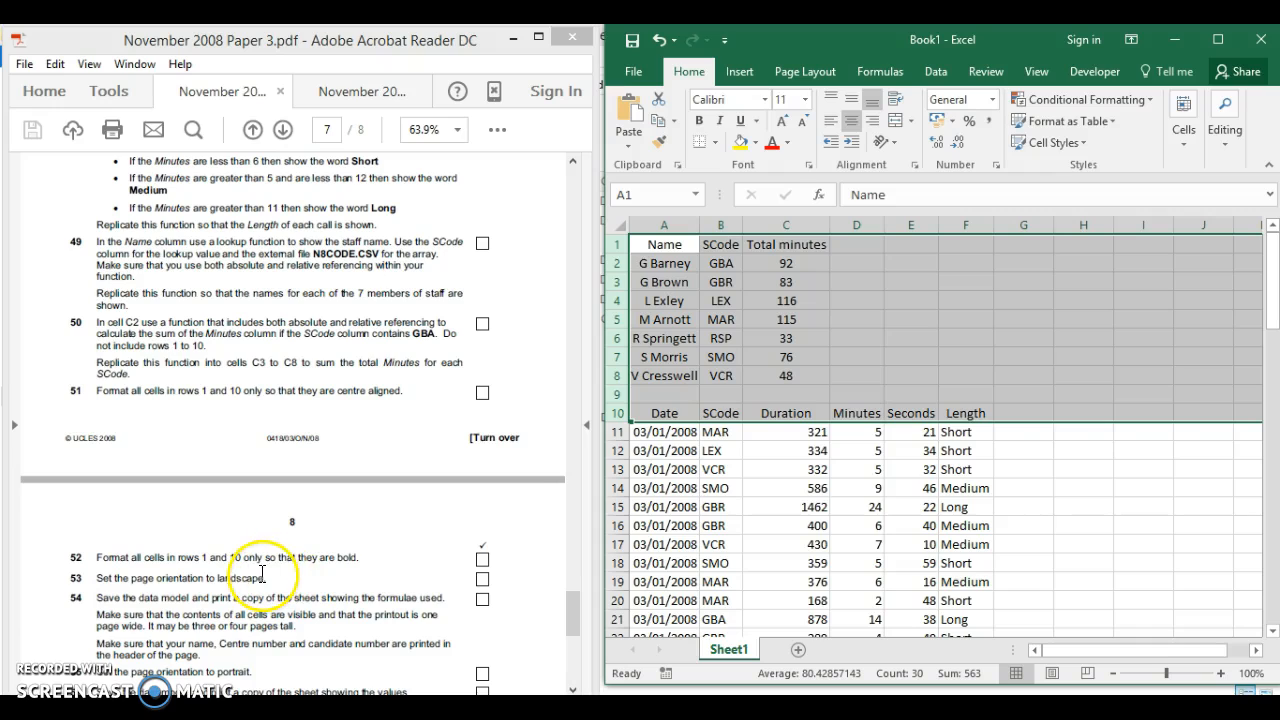
left_click(848, 346)
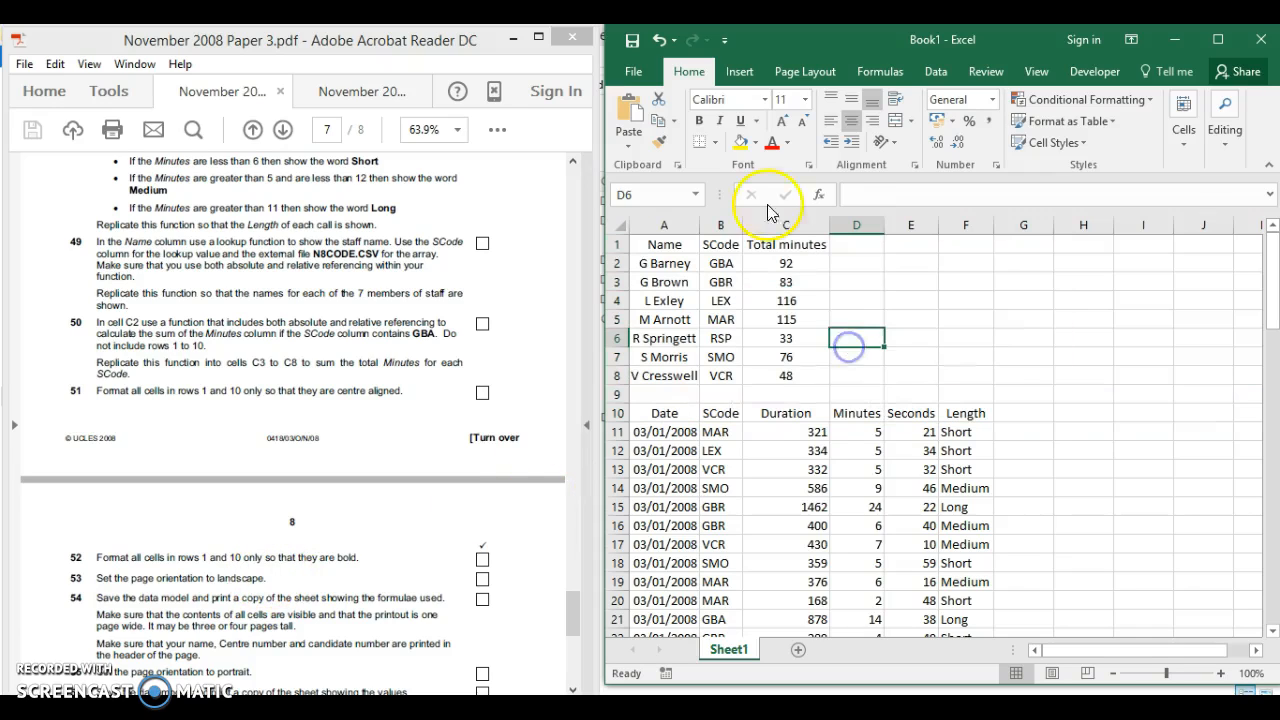
- Set the sheet's page orientation to landscape
left_click(790, 73)
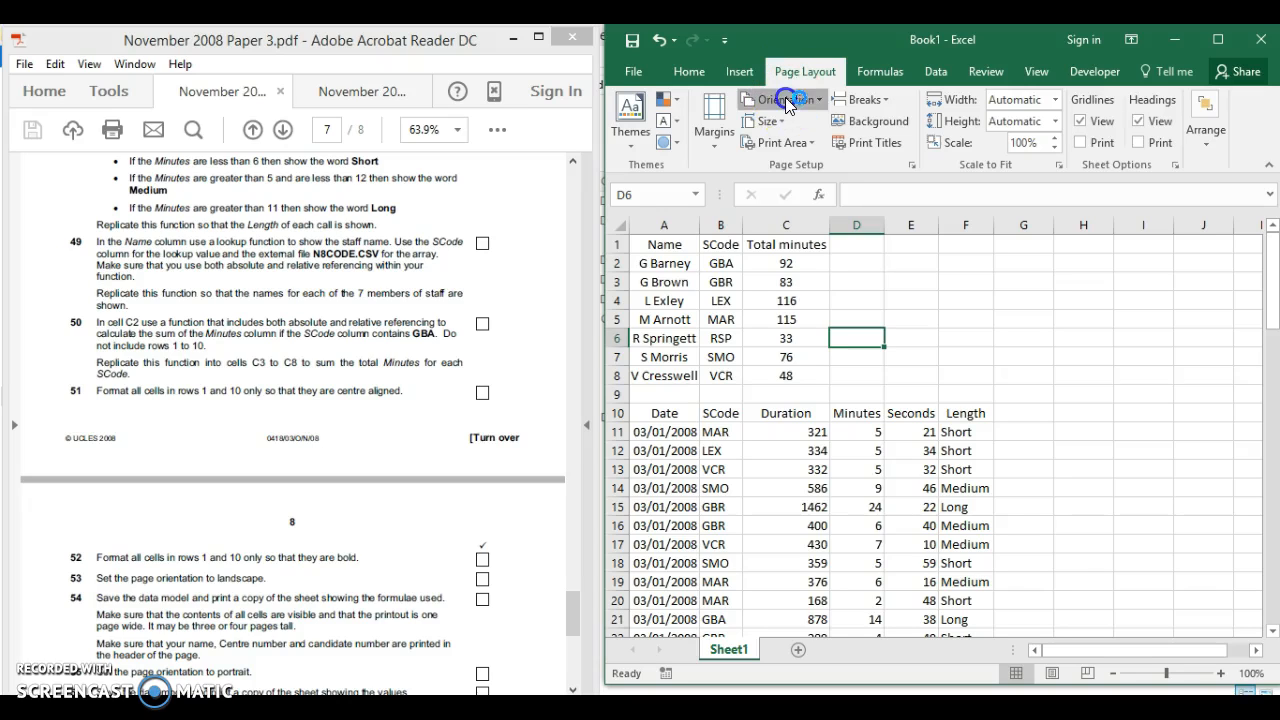
left_click(781, 100)
left_click(786, 173)
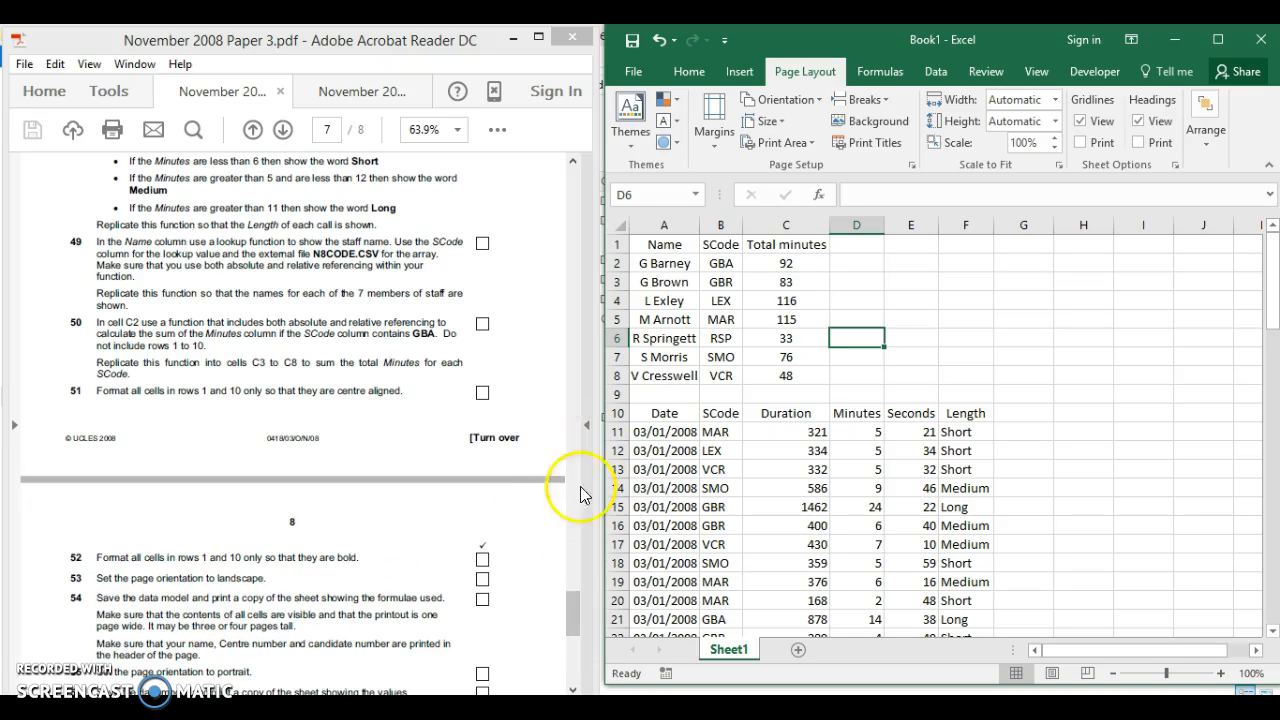
- Set the print area to cells A1 through G85
left_click(578, 628)
left_click_drag(578, 628, 580, 648)
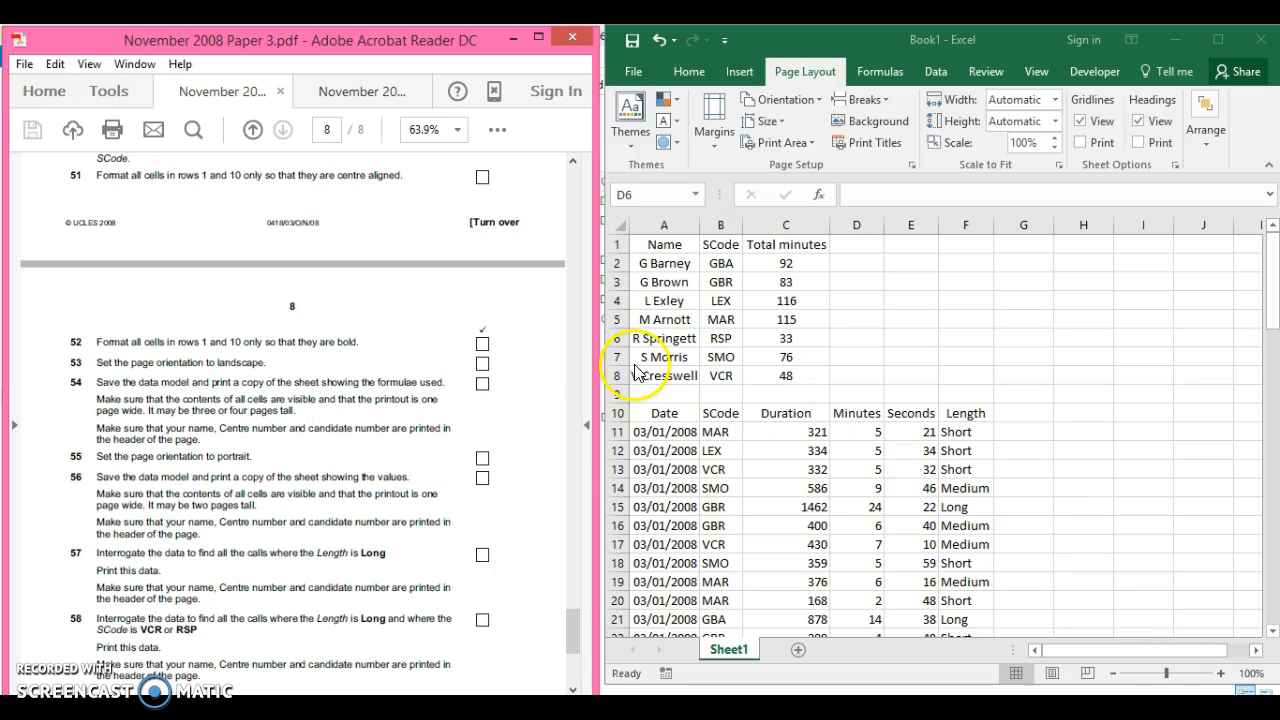
left_click(665, 248)
left_click_drag(665, 248, 1024, 597)
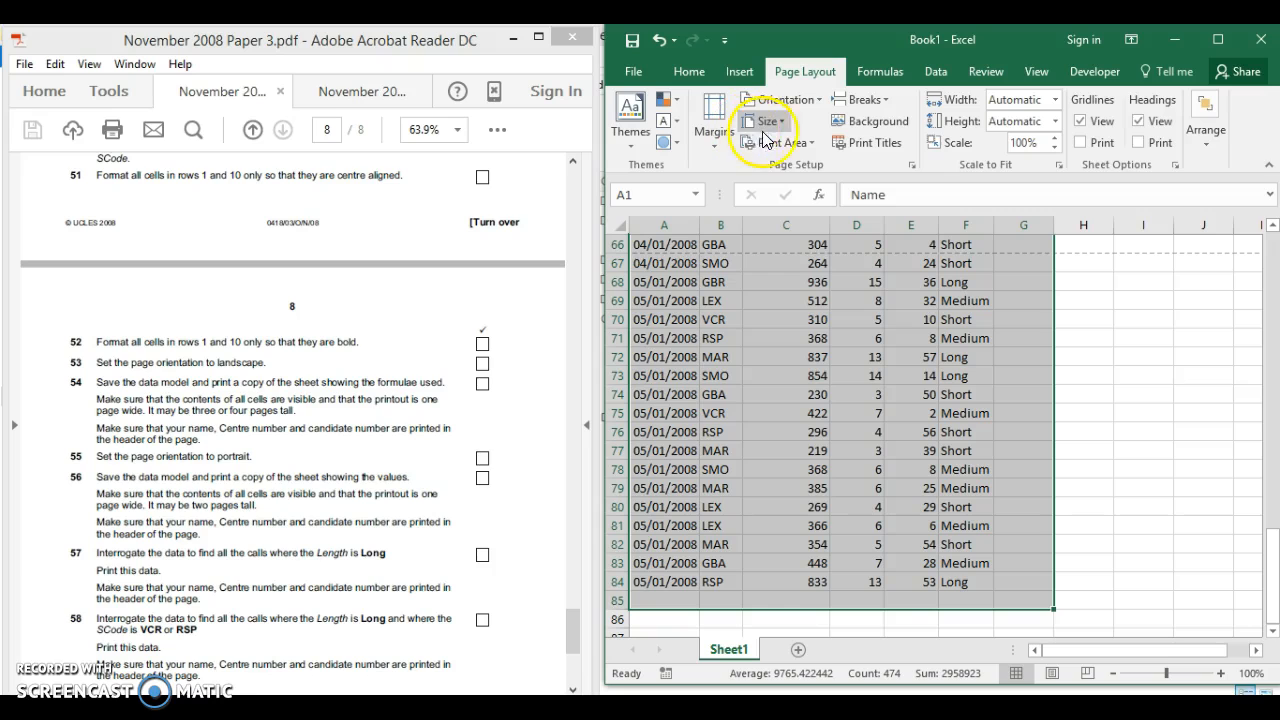
left_click(774, 143)
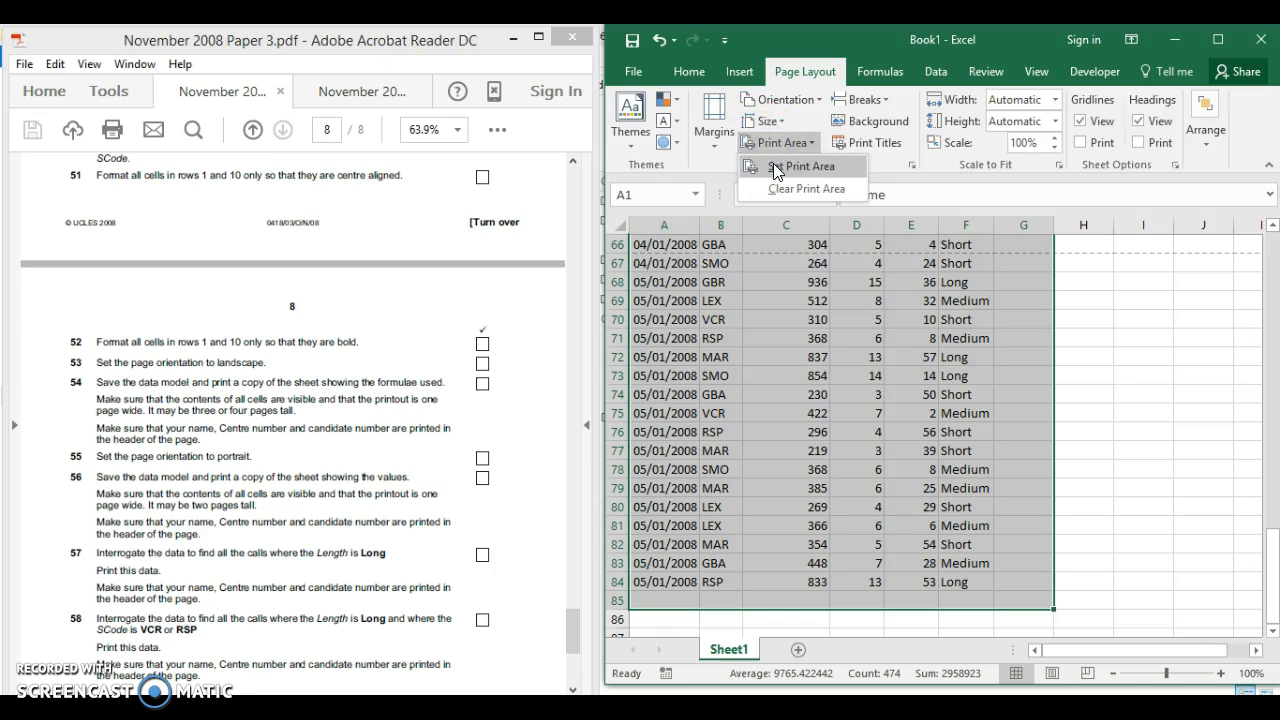
left_click(774, 170)
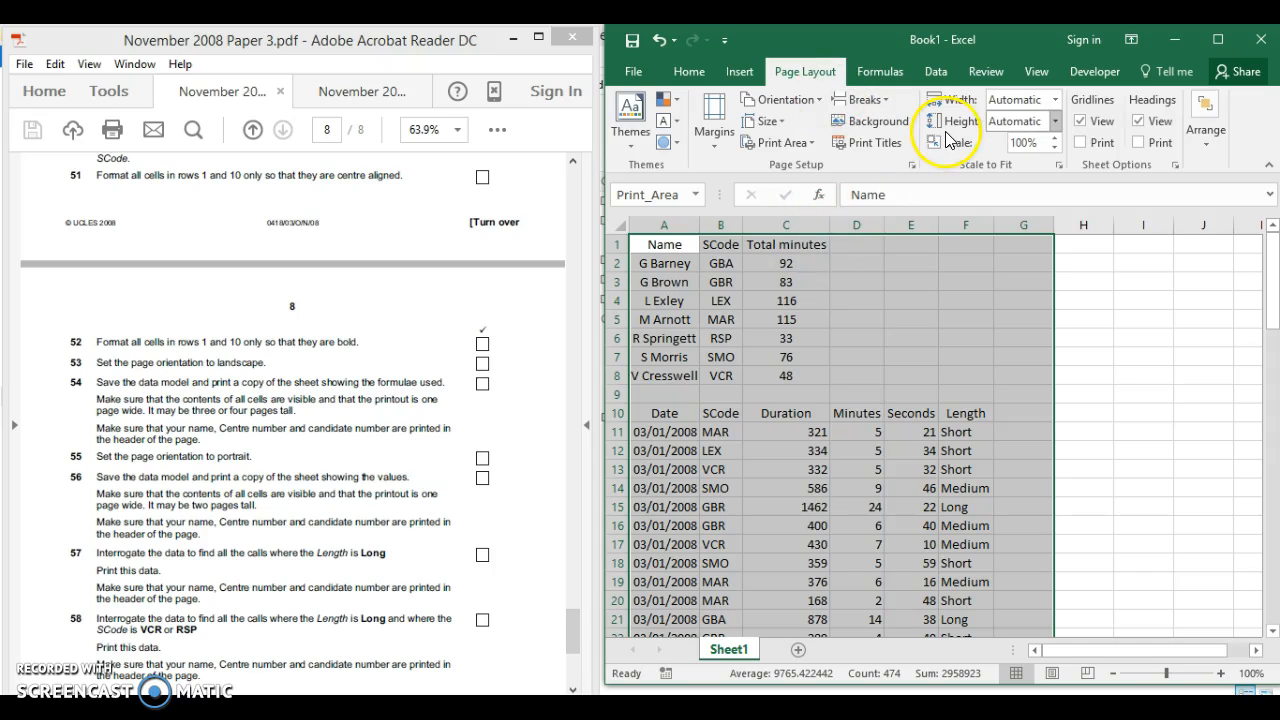
- Show the formulas in the sheet's cells instead of their values
left_click(916, 70)
left_click(903, 70)
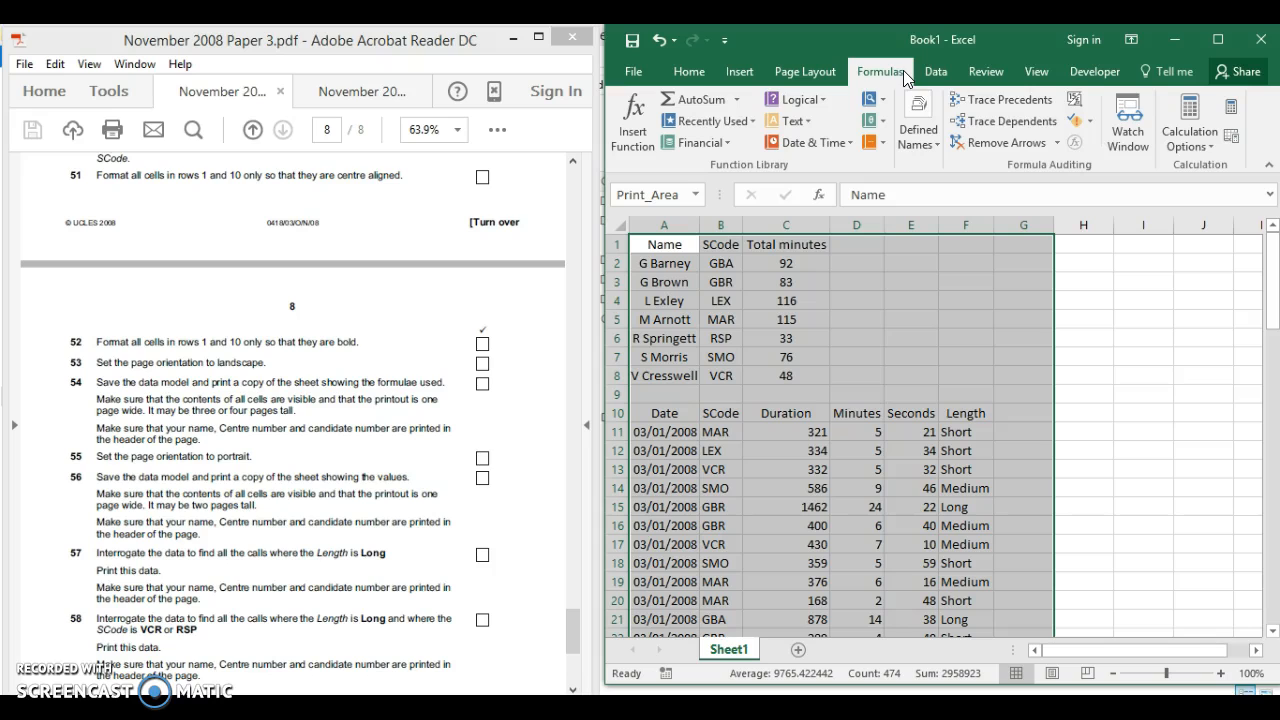
left_click(1070, 101)
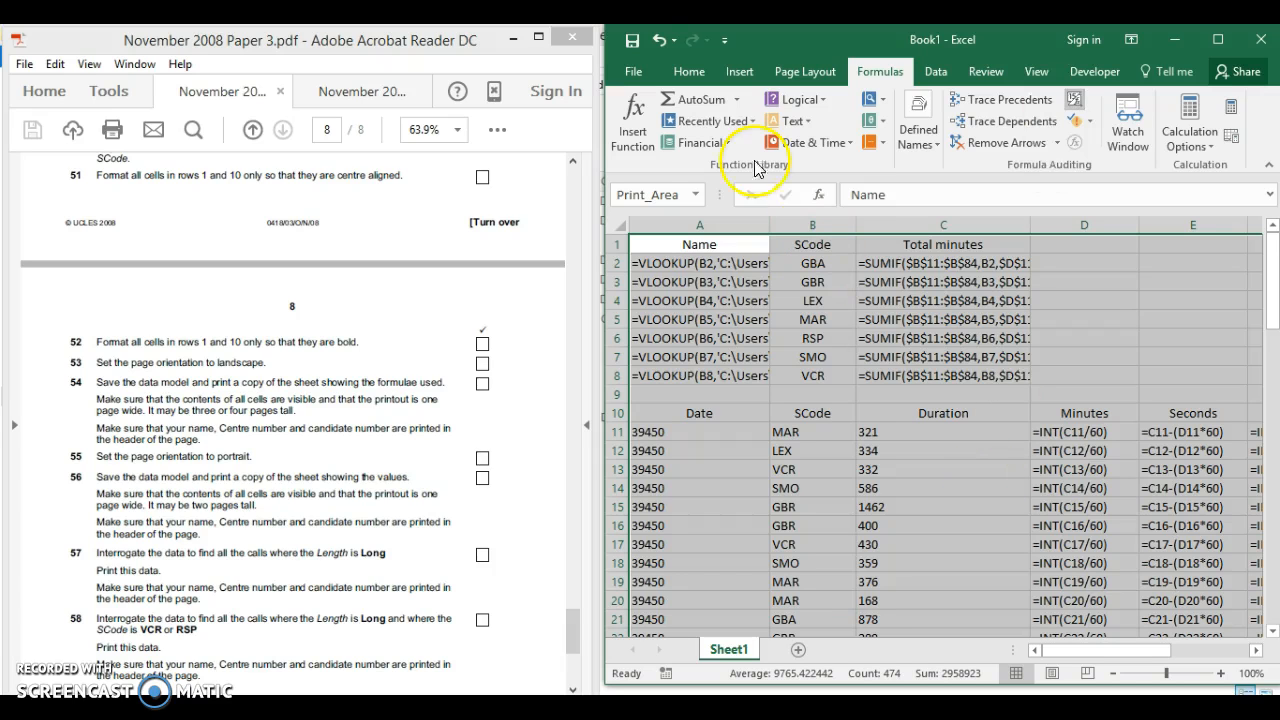
- Auto-fit column A to the full length of its VLOOKUP formulas
left_click(640, 76)
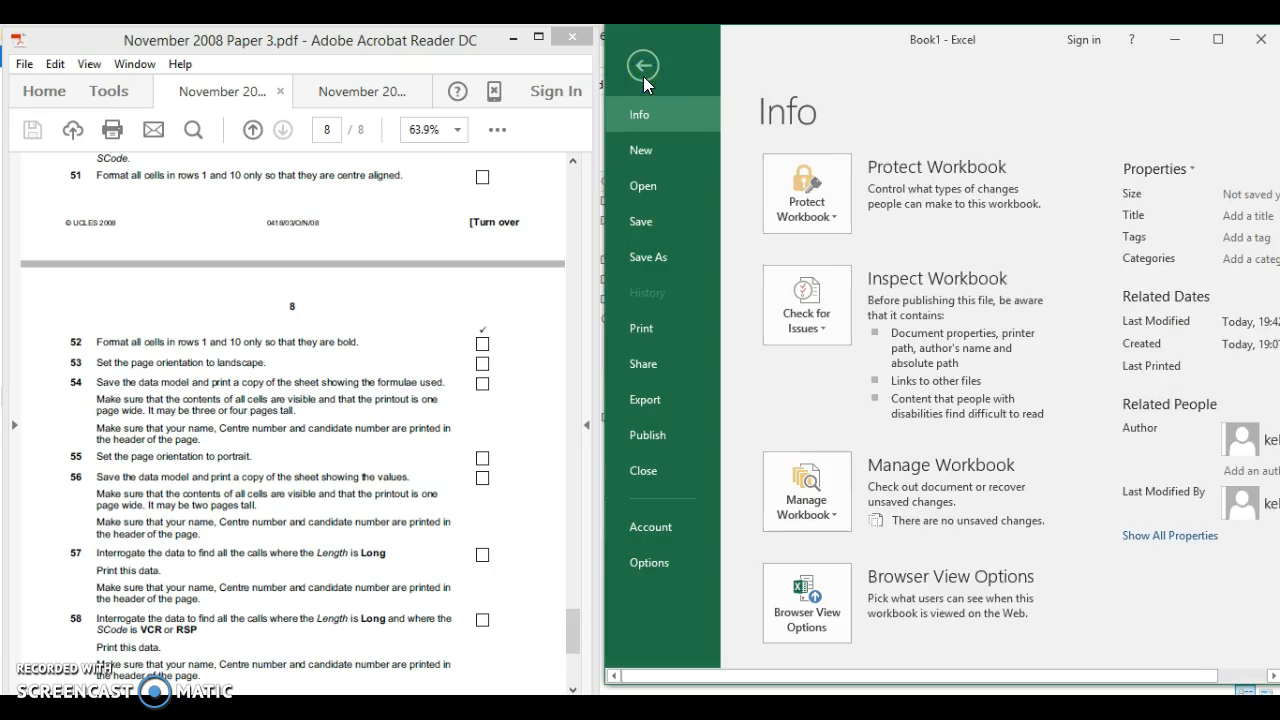
left_click(643, 70)
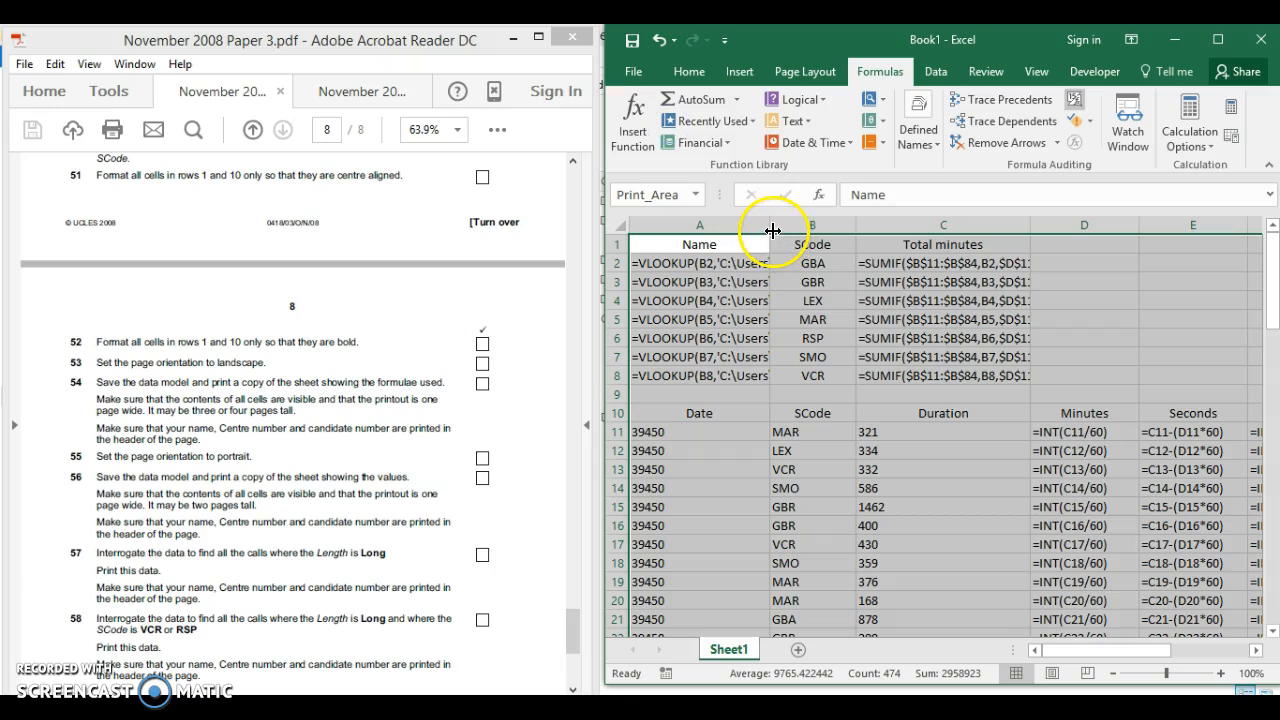
double_click(773, 231)
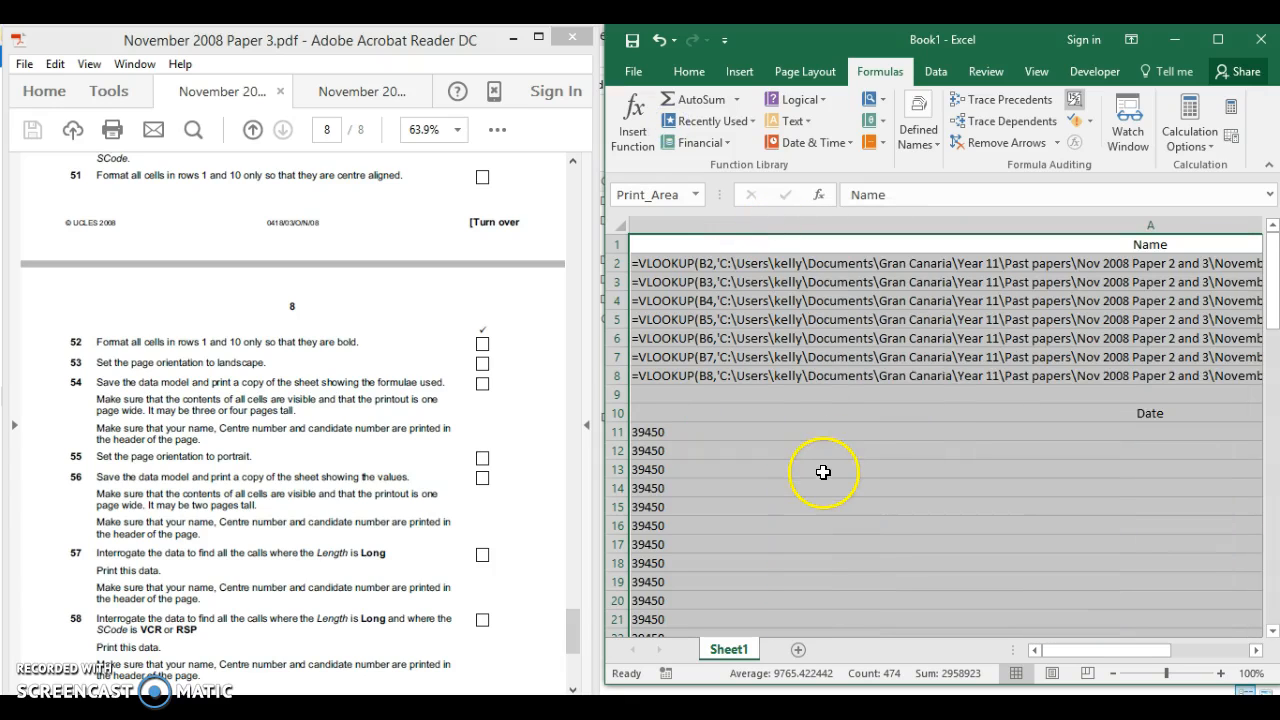
left_click_drag(1064, 655, 1012, 657)
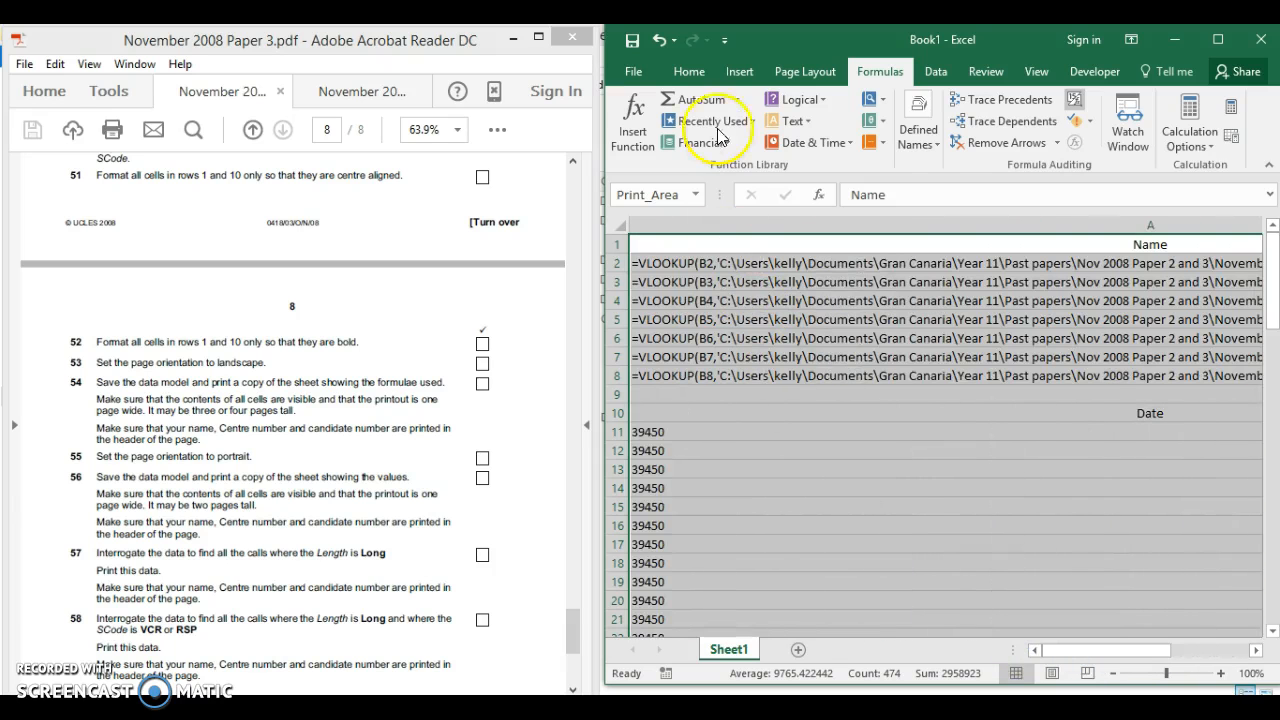
- Check how the sheet with the widened column A fits on the page in the print preview
left_click(617, 77)
left_click(653, 343)
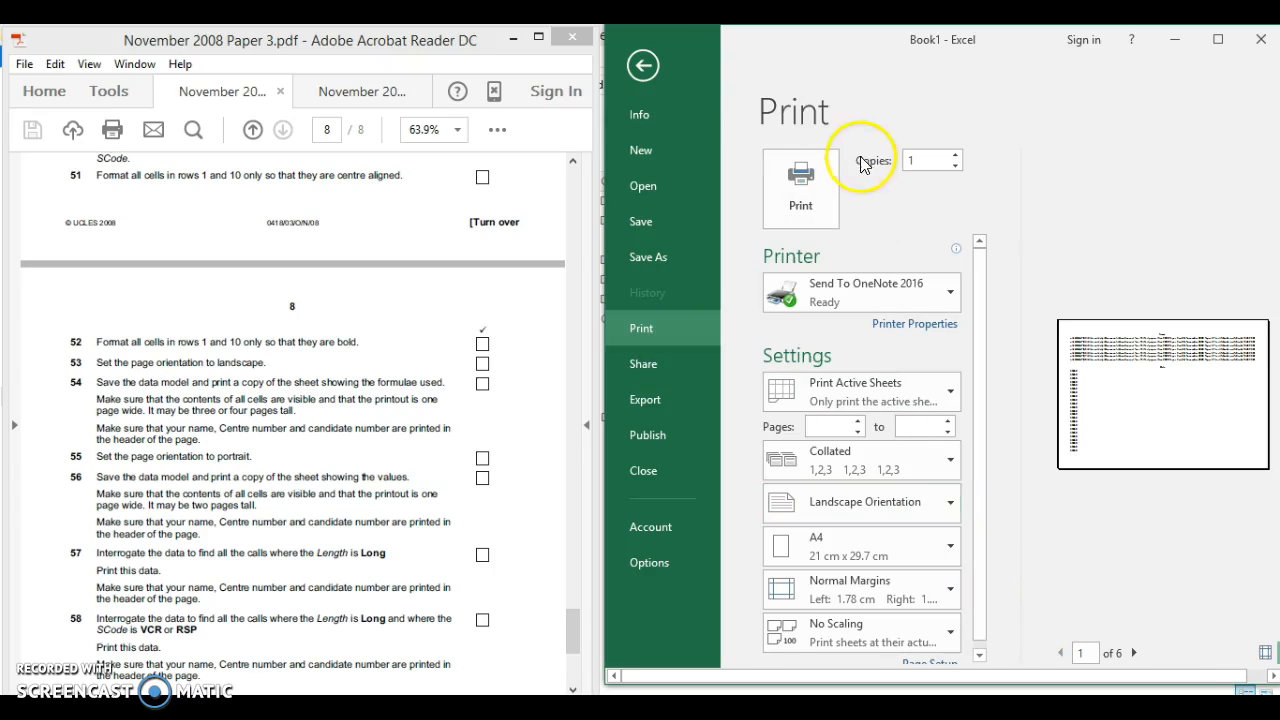
left_click(645, 65)
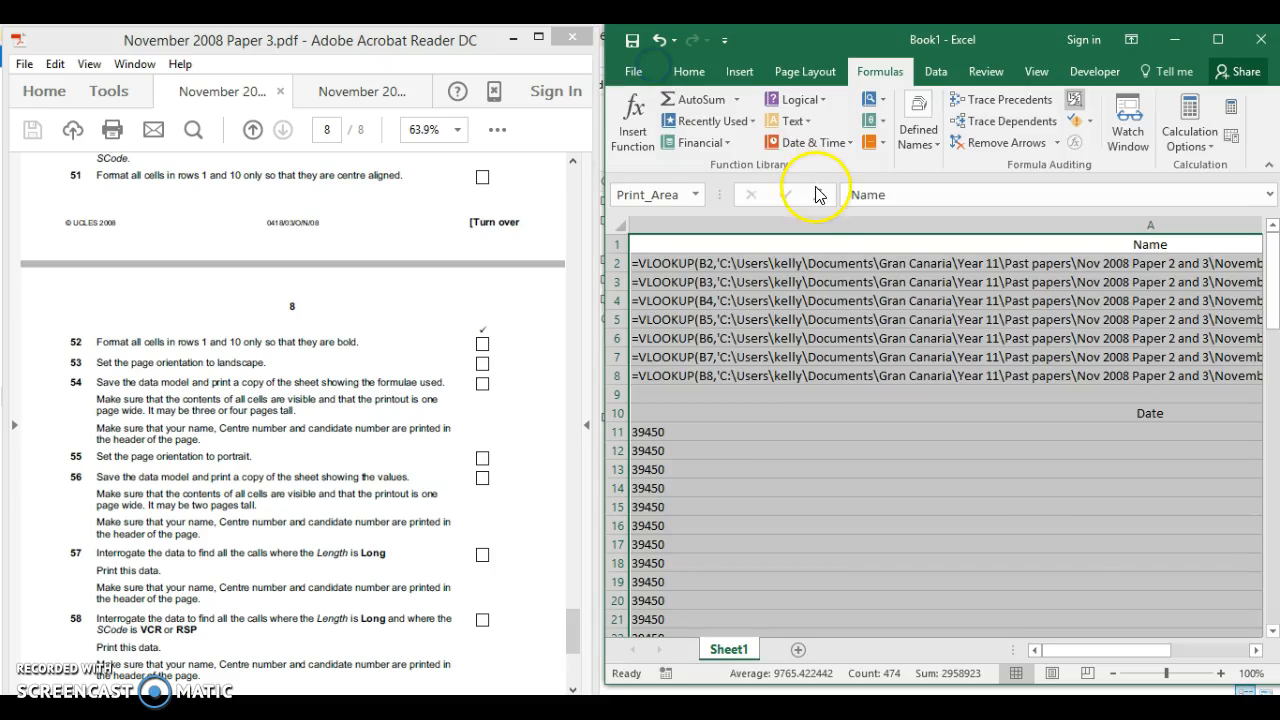
left_click_drag(1085, 652, 1058, 656)
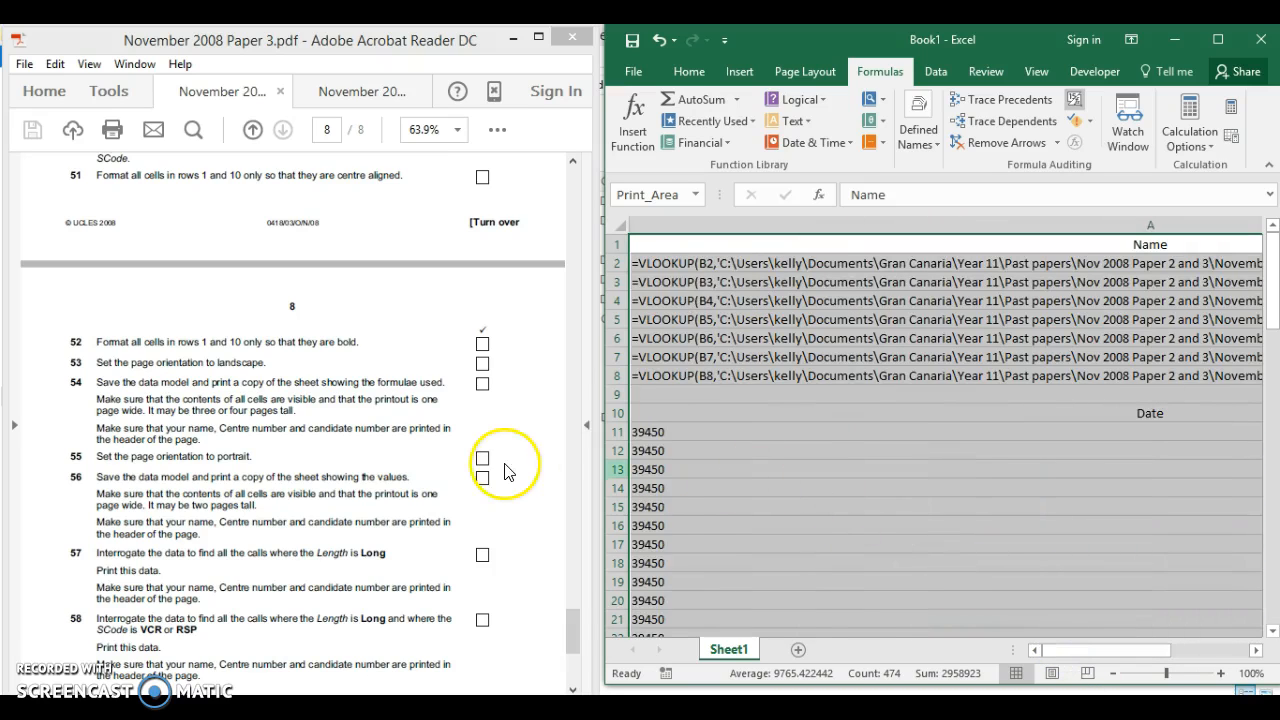
- Auto-fit column A to its displayed values instead of its formulas, and return the sheet to showing formulas
left_click(1075, 100)
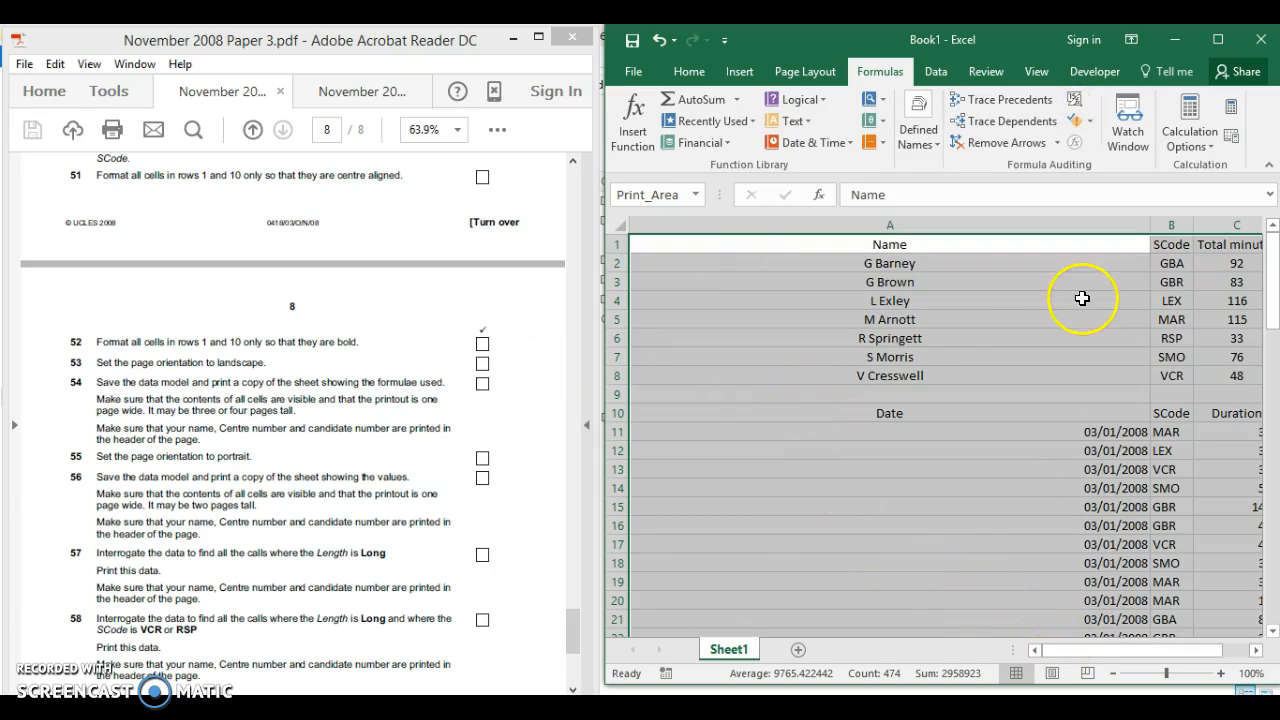
left_click_drag(1151, 224, 1023, 220)
double_click(1027, 224)
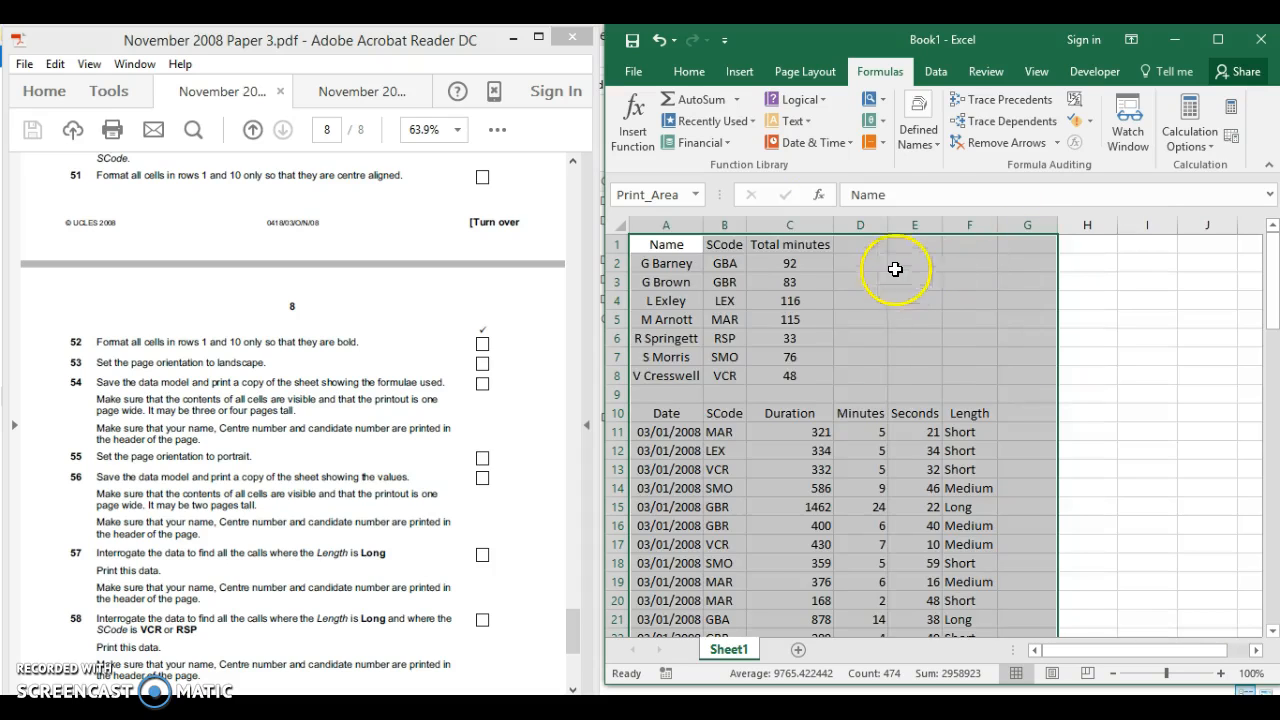
left_click(1071, 106)
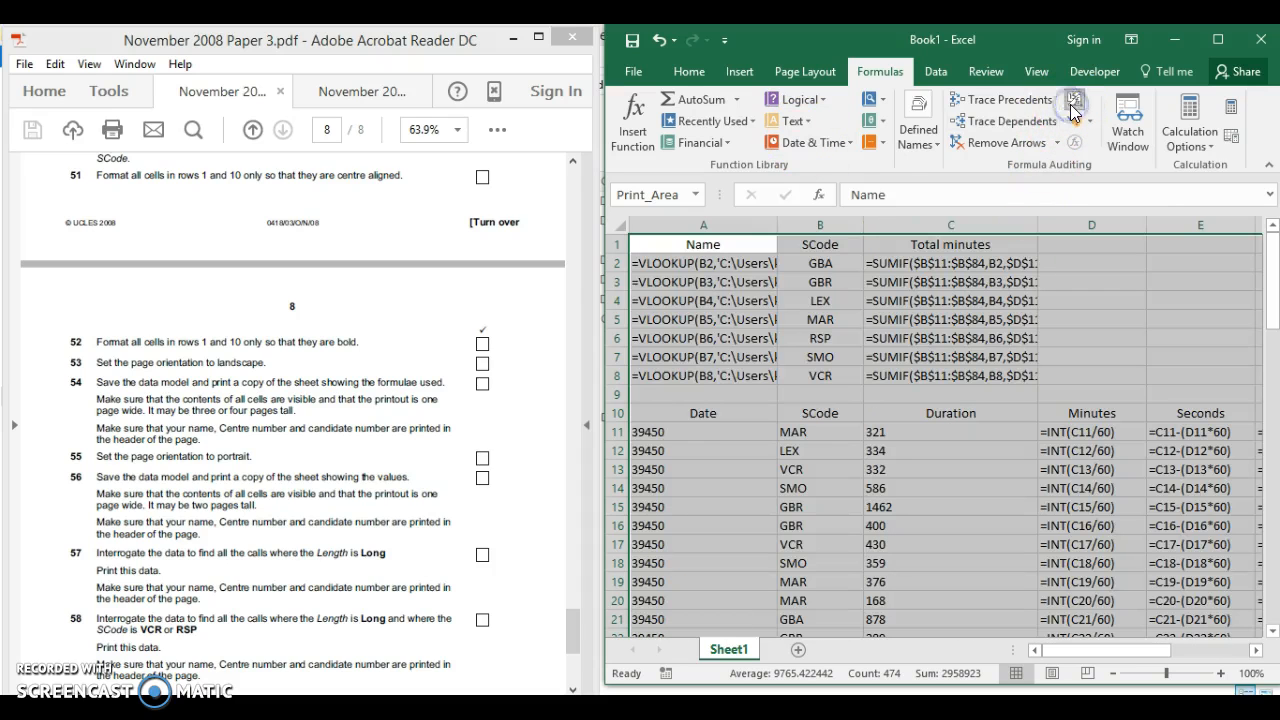
- Check the landscape printout of the formulae view with the narrower column A in the print preview
left_click(623, 73)
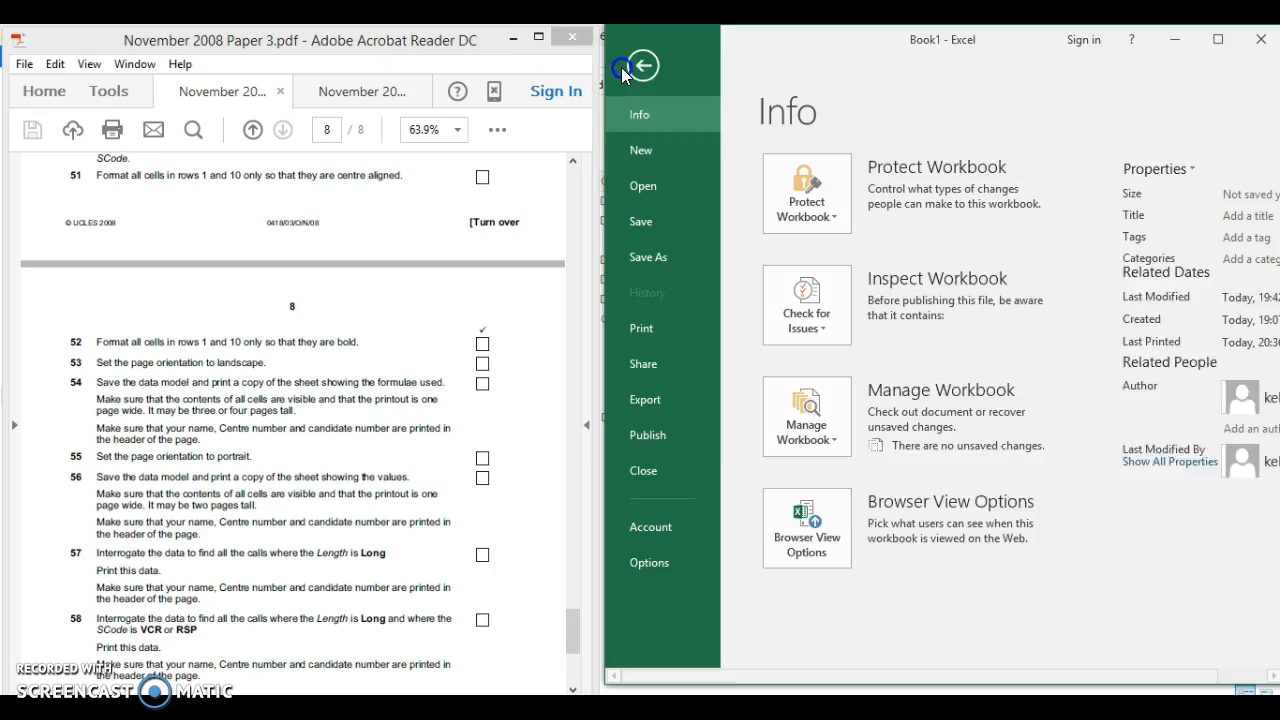
left_click(675, 333)
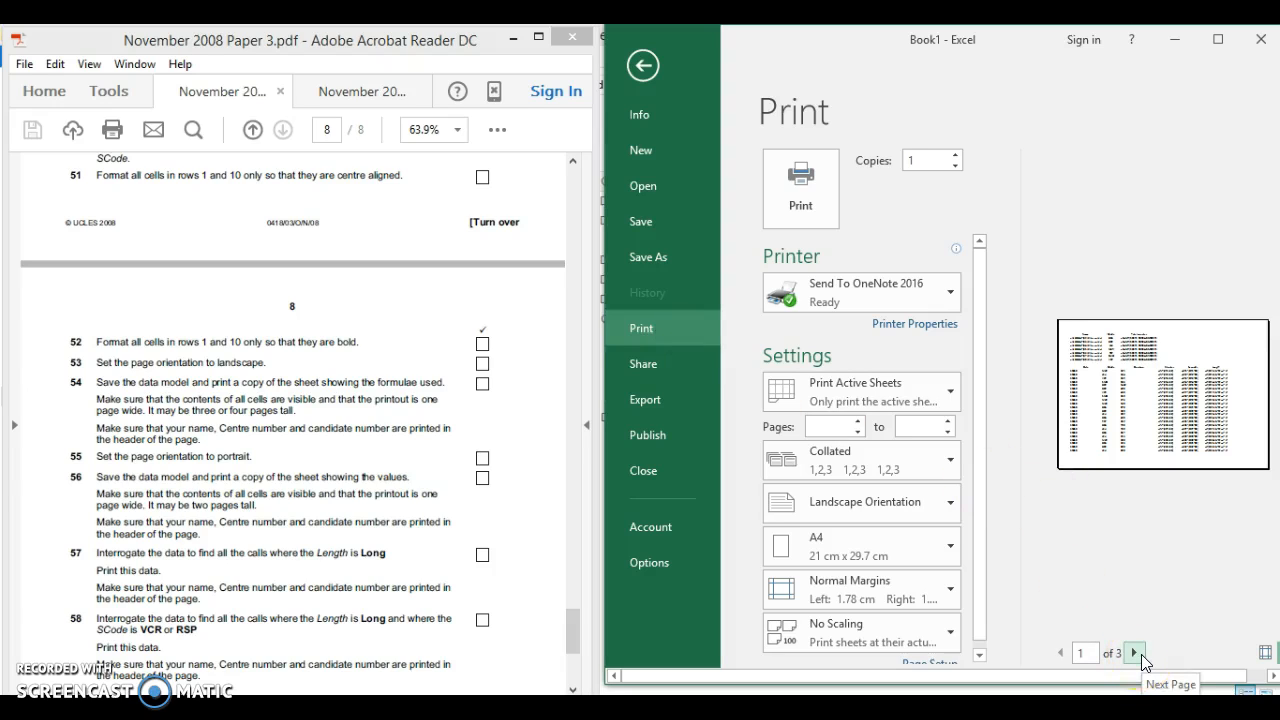
left_click(636, 63)
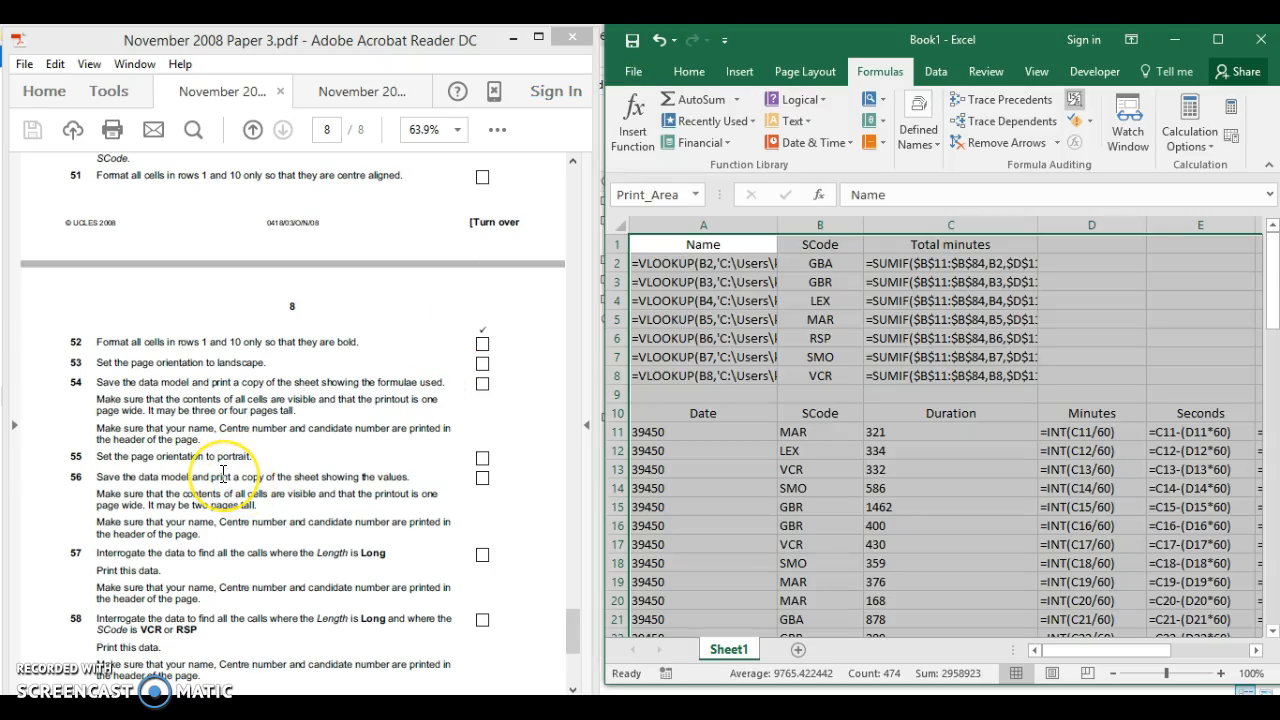
- Set the sheet's page orientation to portrait and show the cell values instead of the formulas
left_click(688, 71)
left_click(803, 76)
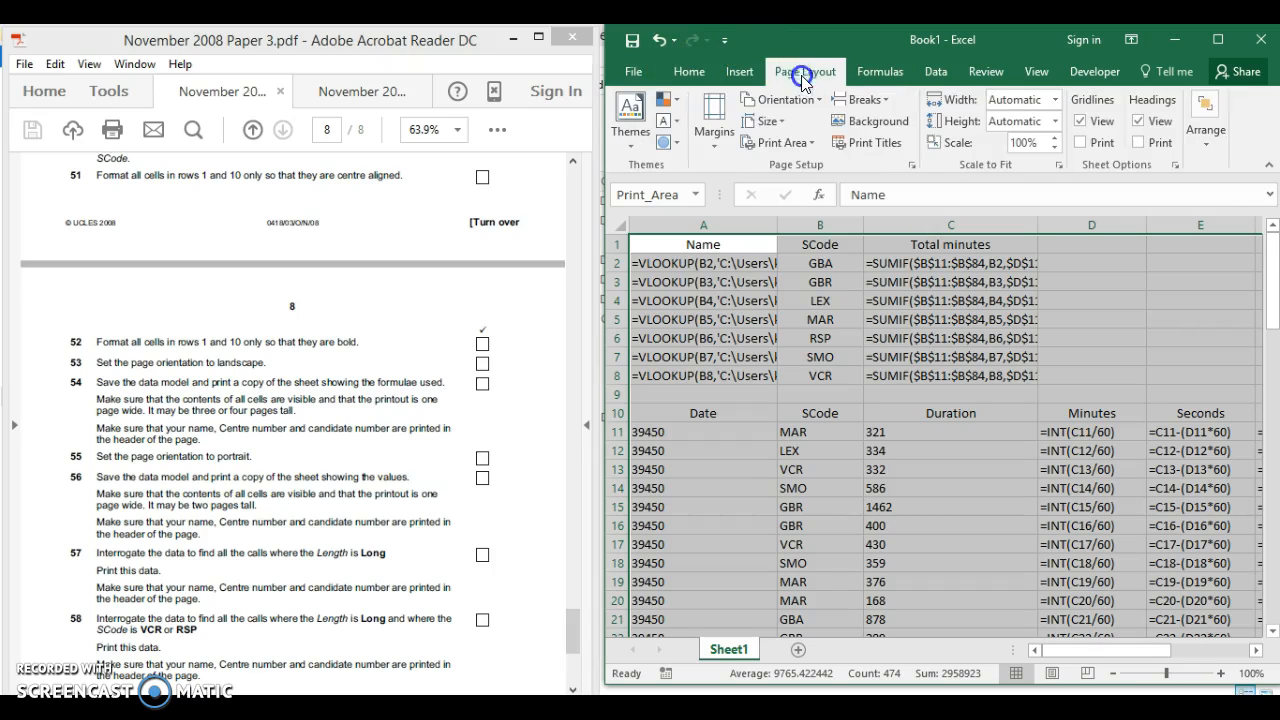
left_click(786, 100)
left_click(785, 142)
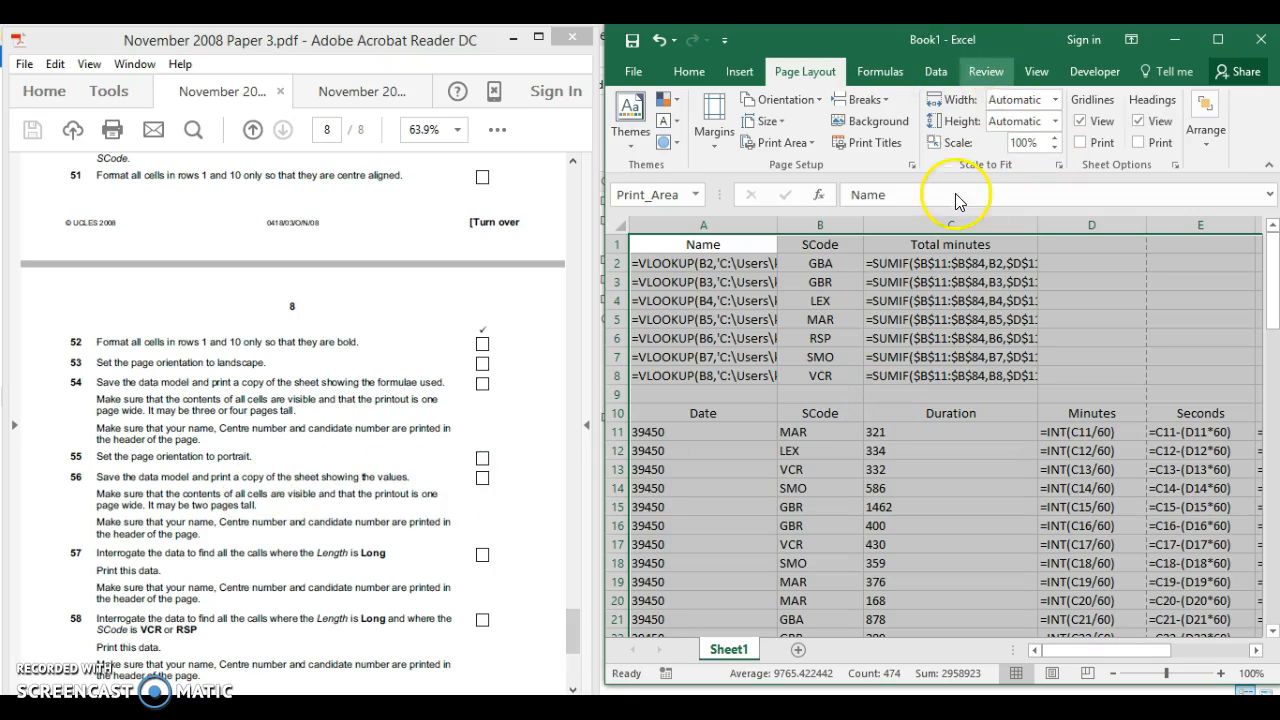
left_click(903, 73)
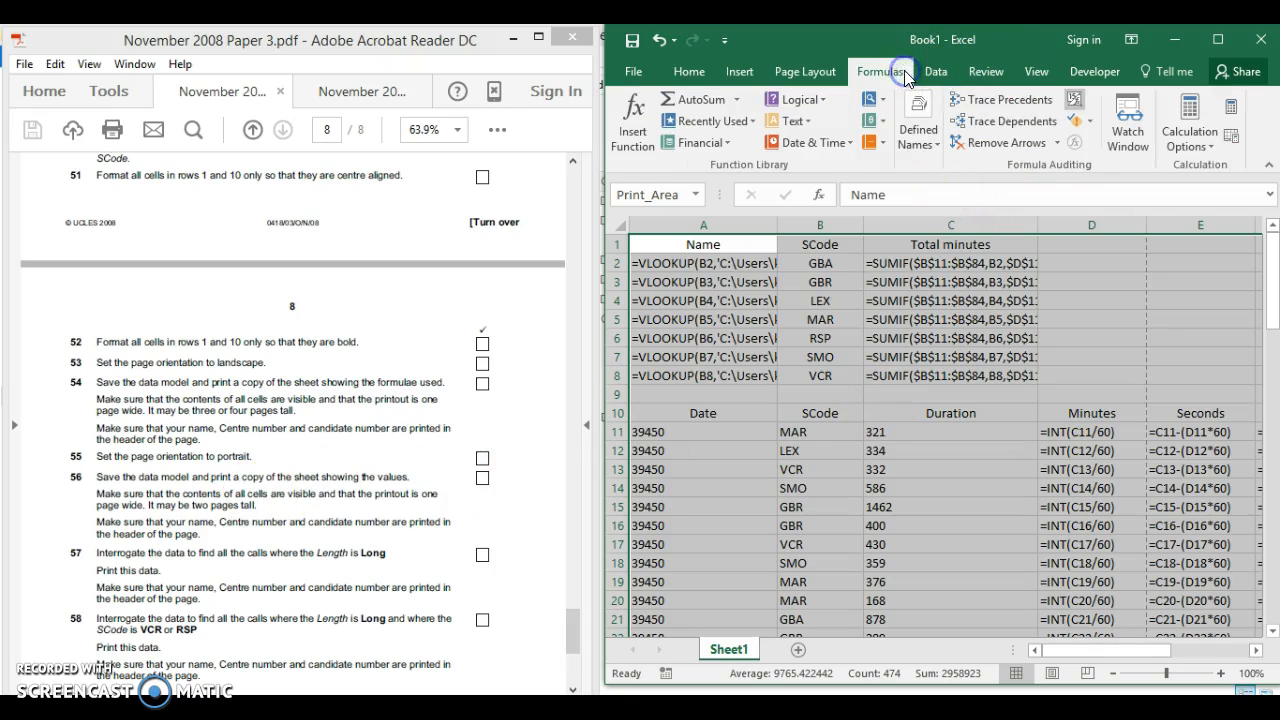
left_click(1072, 101)
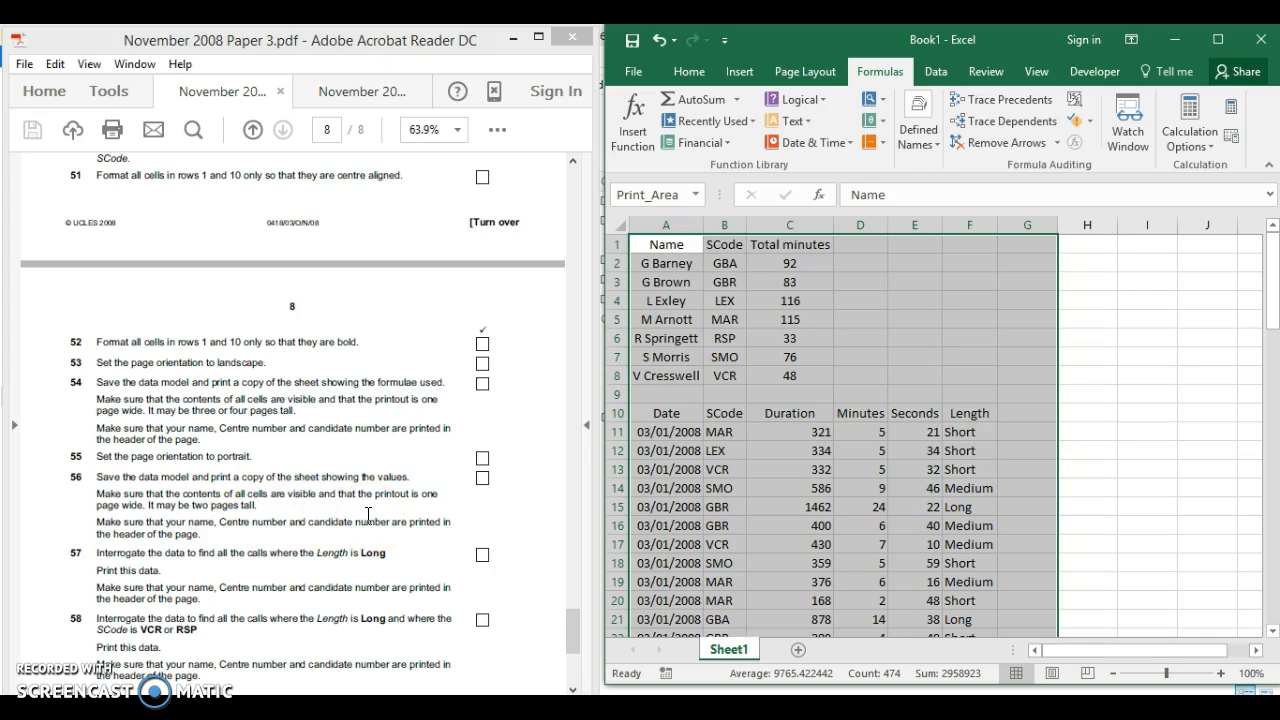
- Page through the print preview of the portrait sheet showing values
left_click(645, 84)
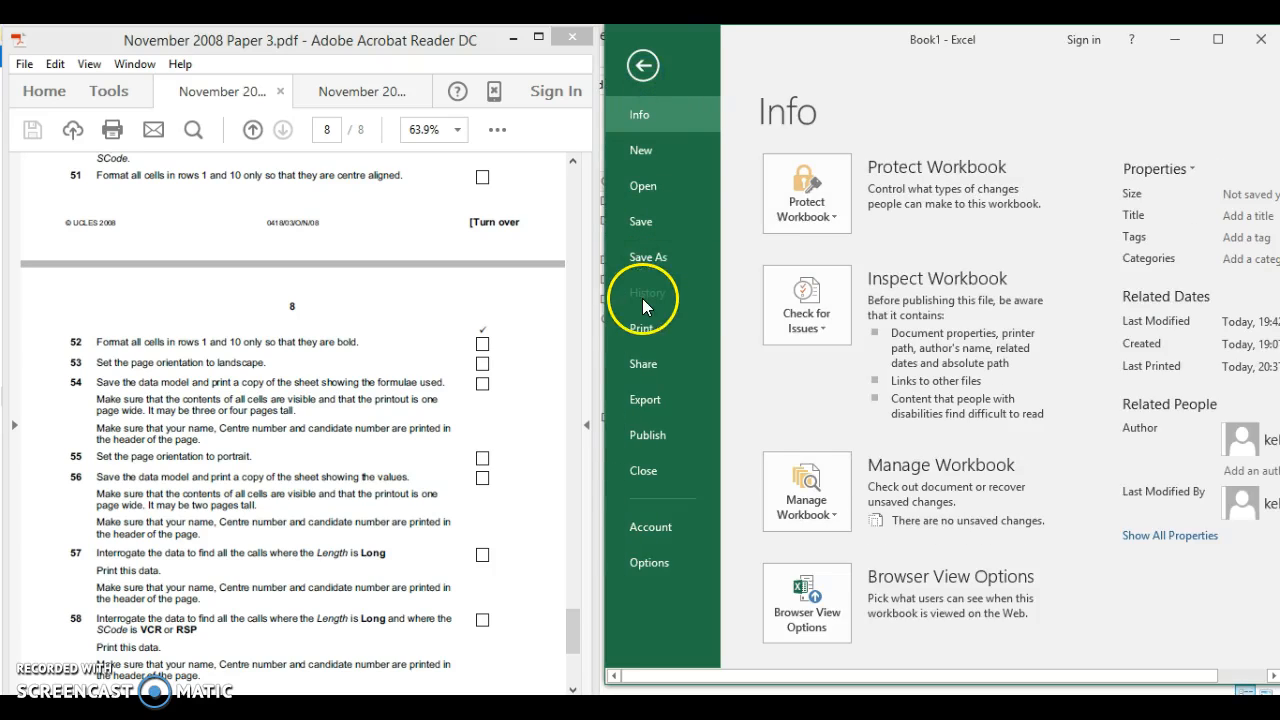
left_click(643, 322)
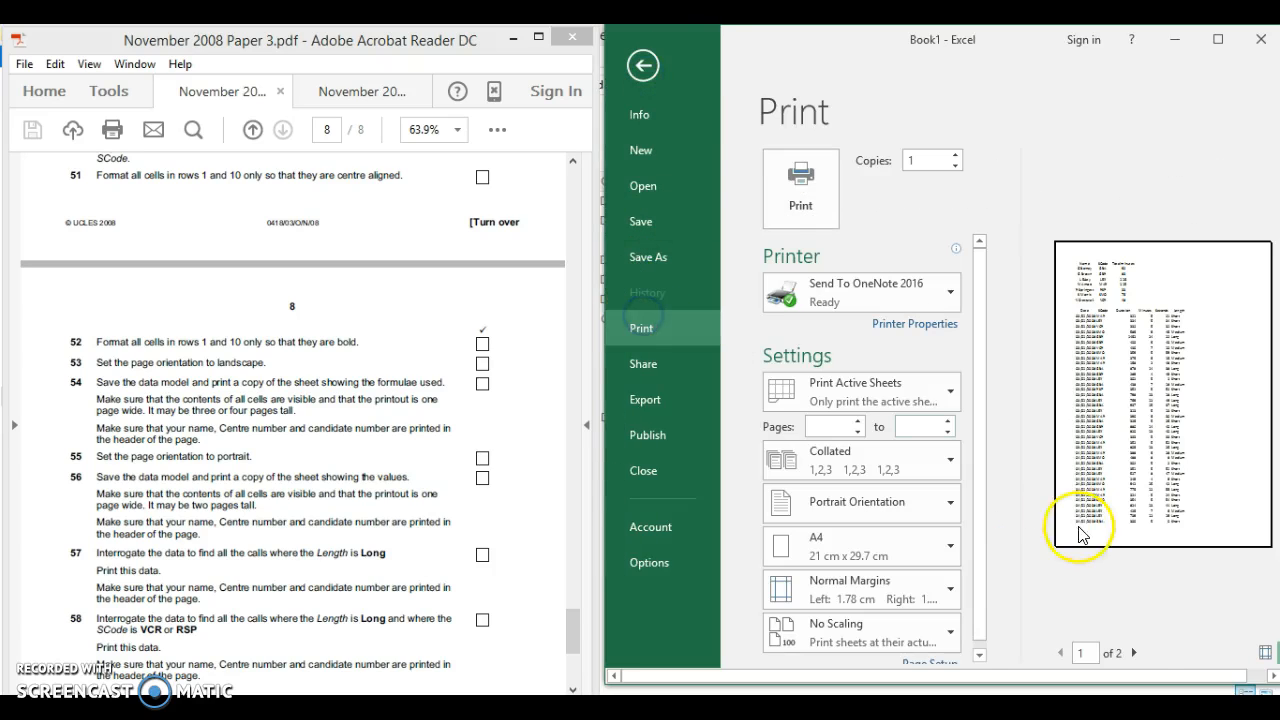
left_click(1135, 653)
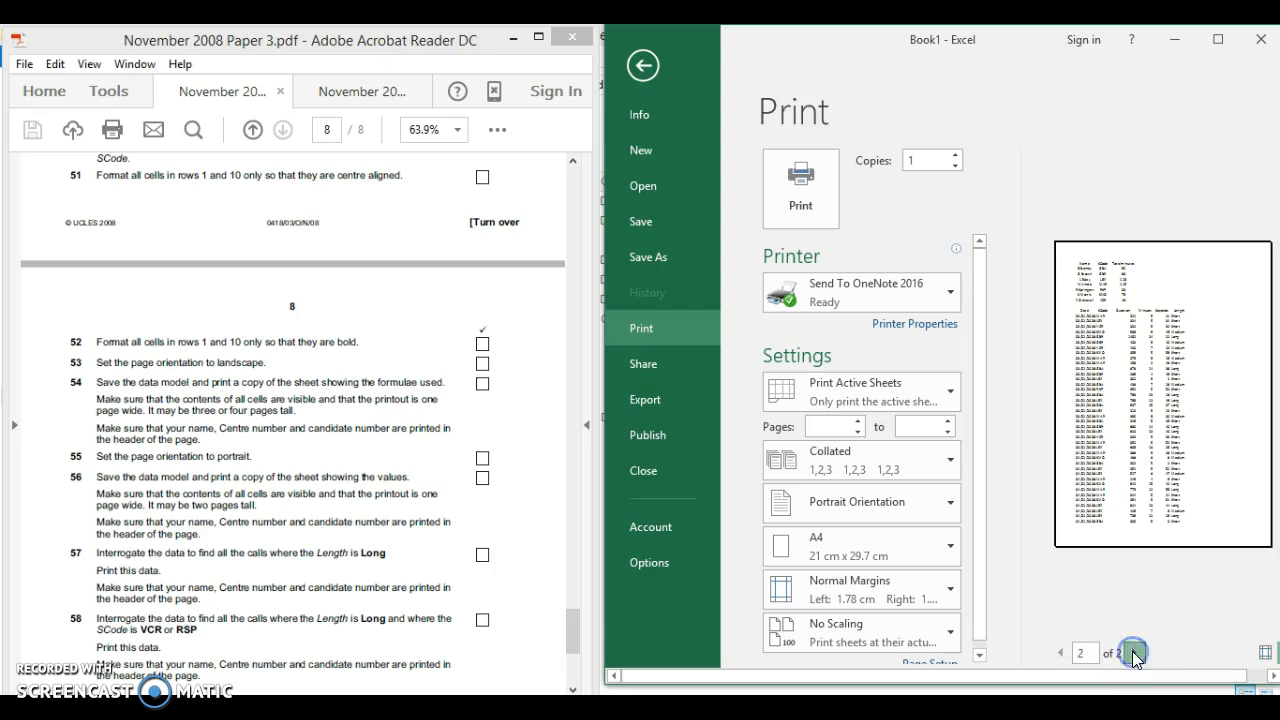
left_click(1061, 652)
left_click(893, 334)
left_click(643, 65)
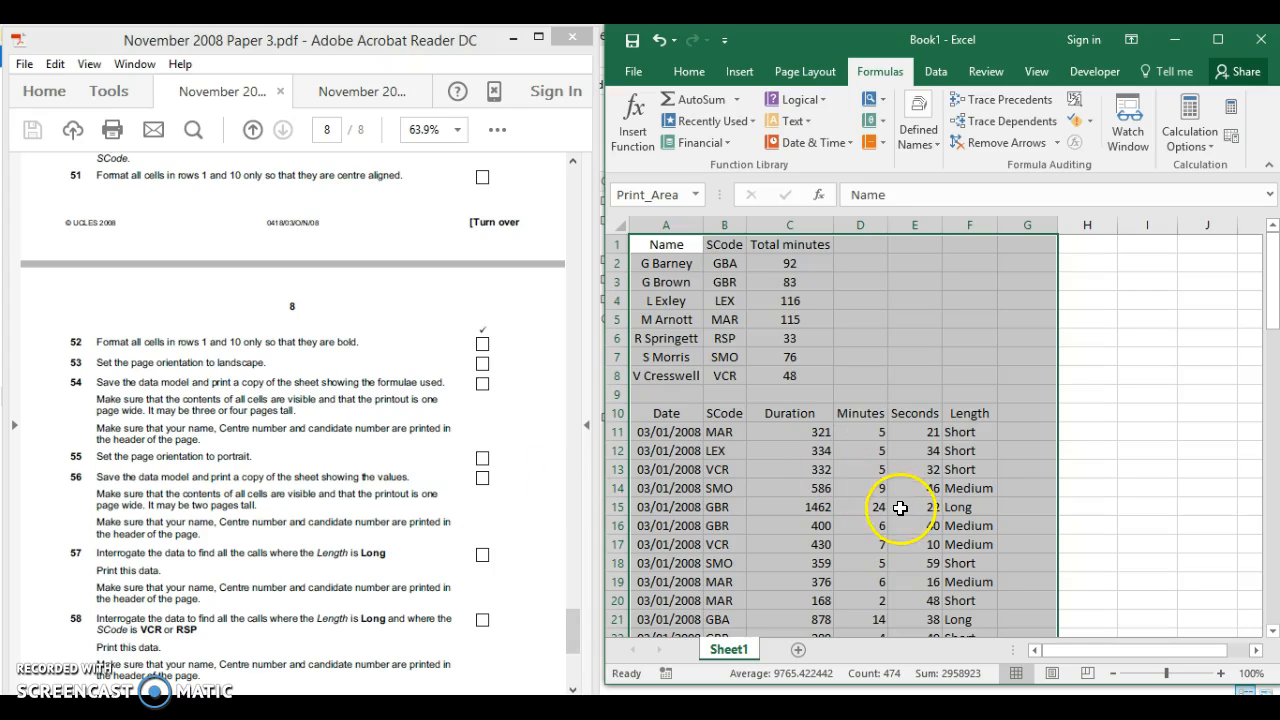
- Maximize the workbook window and add filters to the call data headings in row 10
left_click(981, 418)
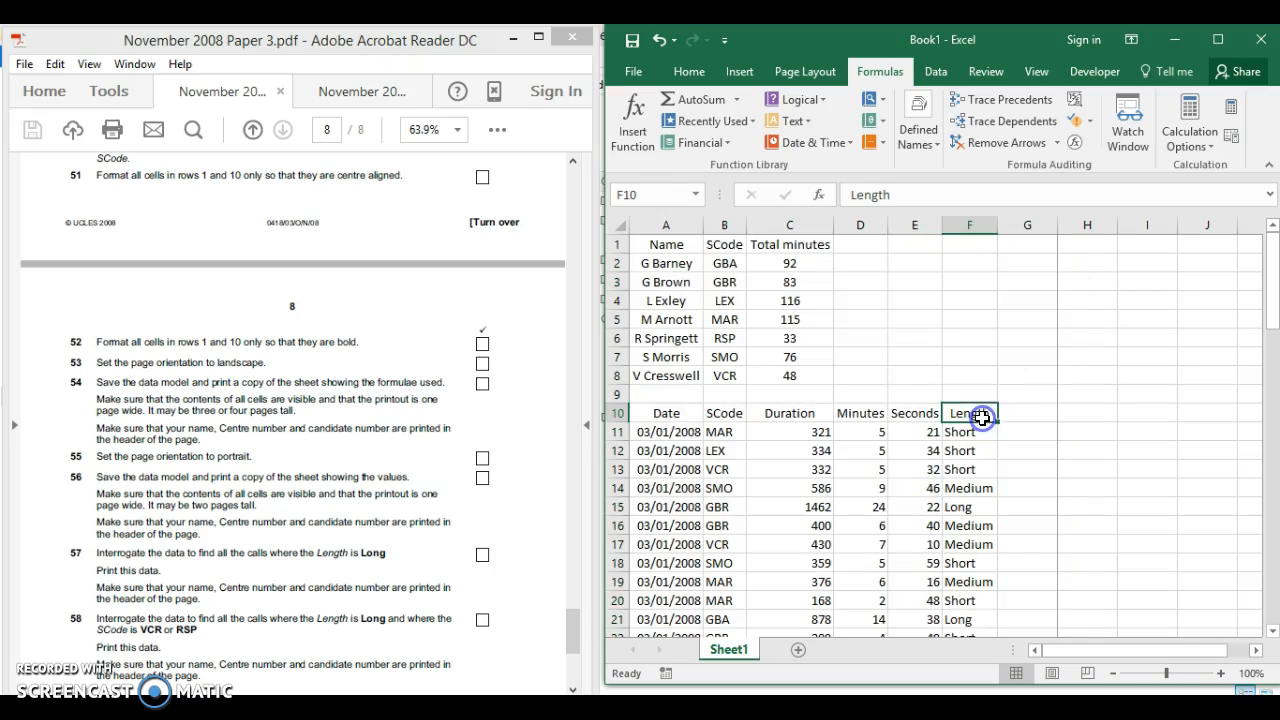
left_click(689, 74)
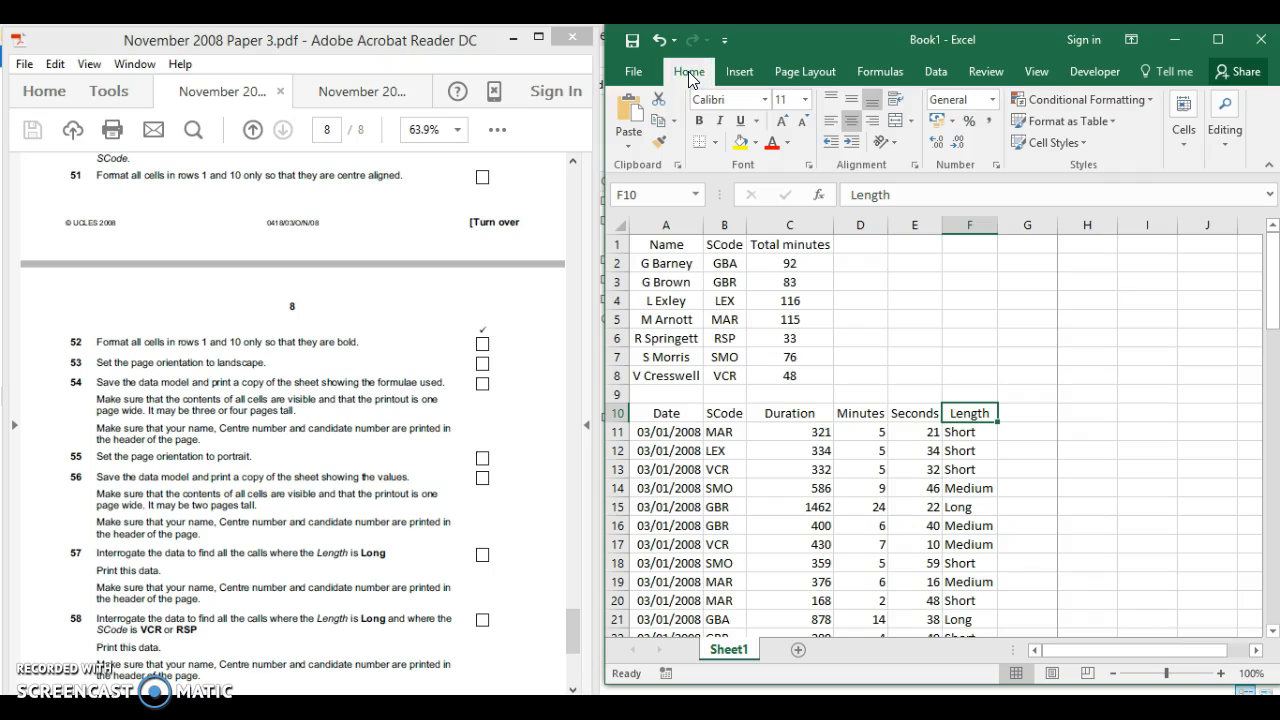
left_click(1217, 39)
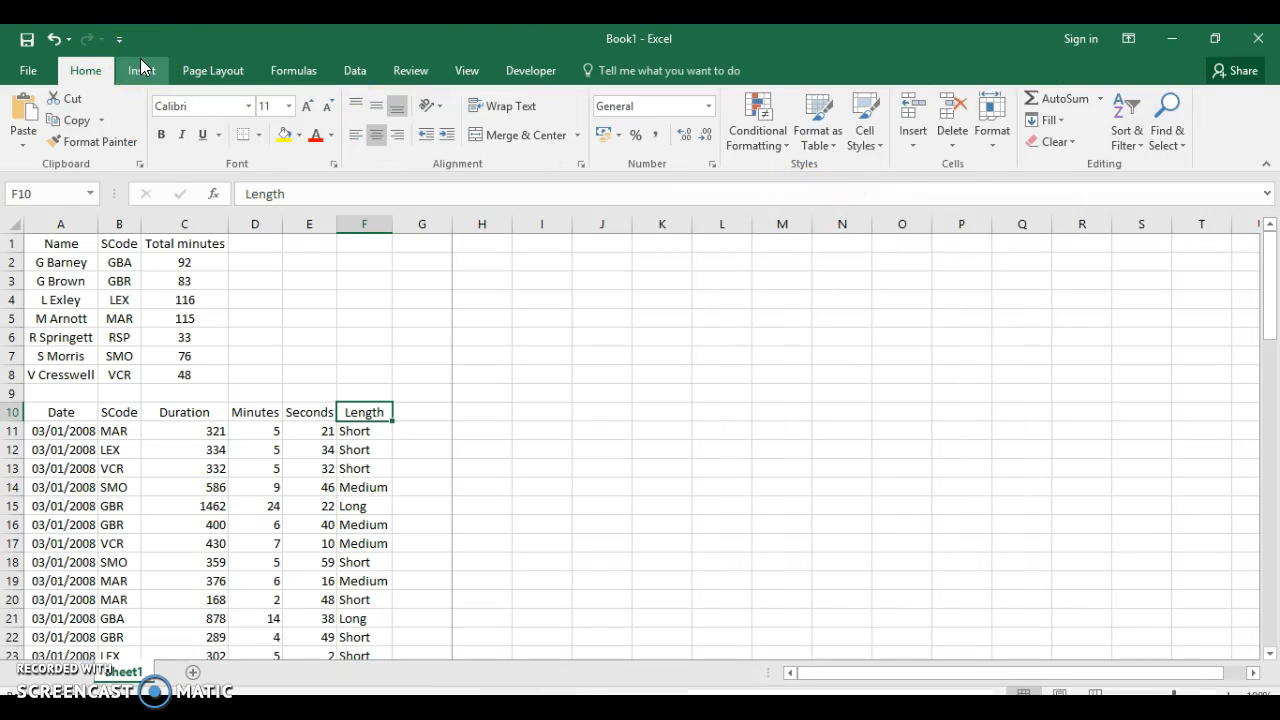
left_click(141, 68)
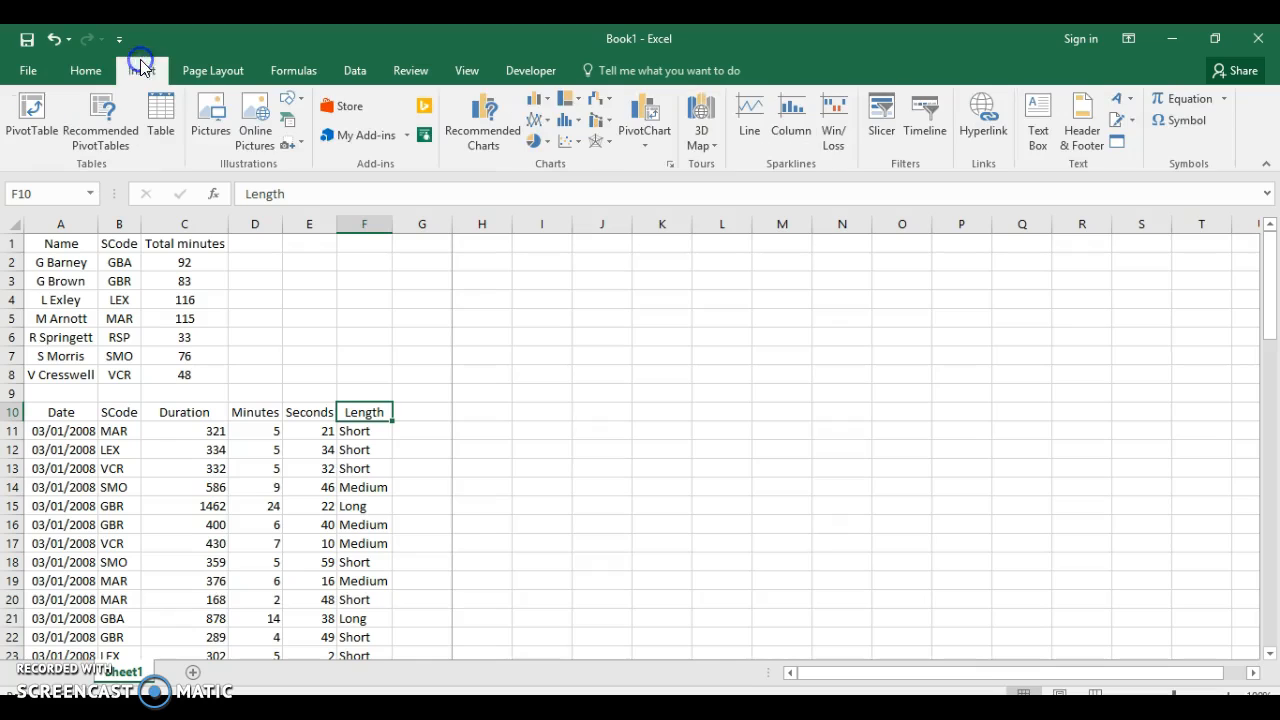
left_click(209, 68)
left_click(279, 78)
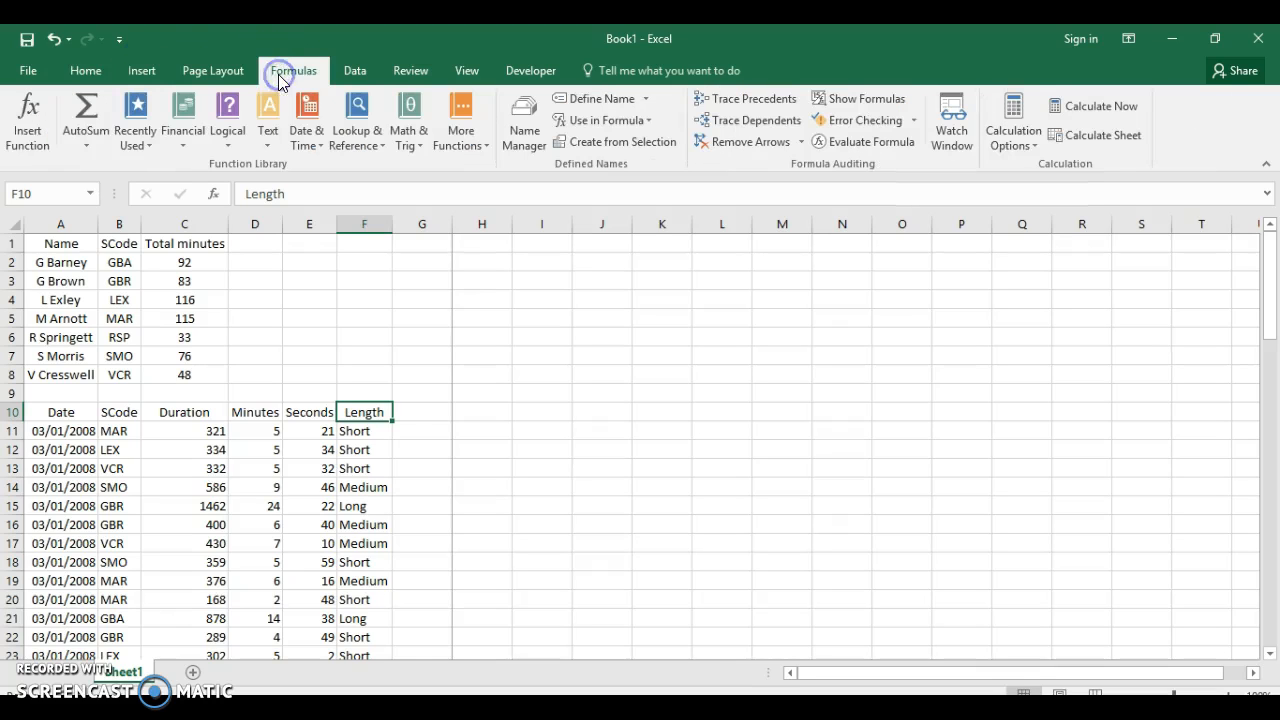
left_click(337, 78)
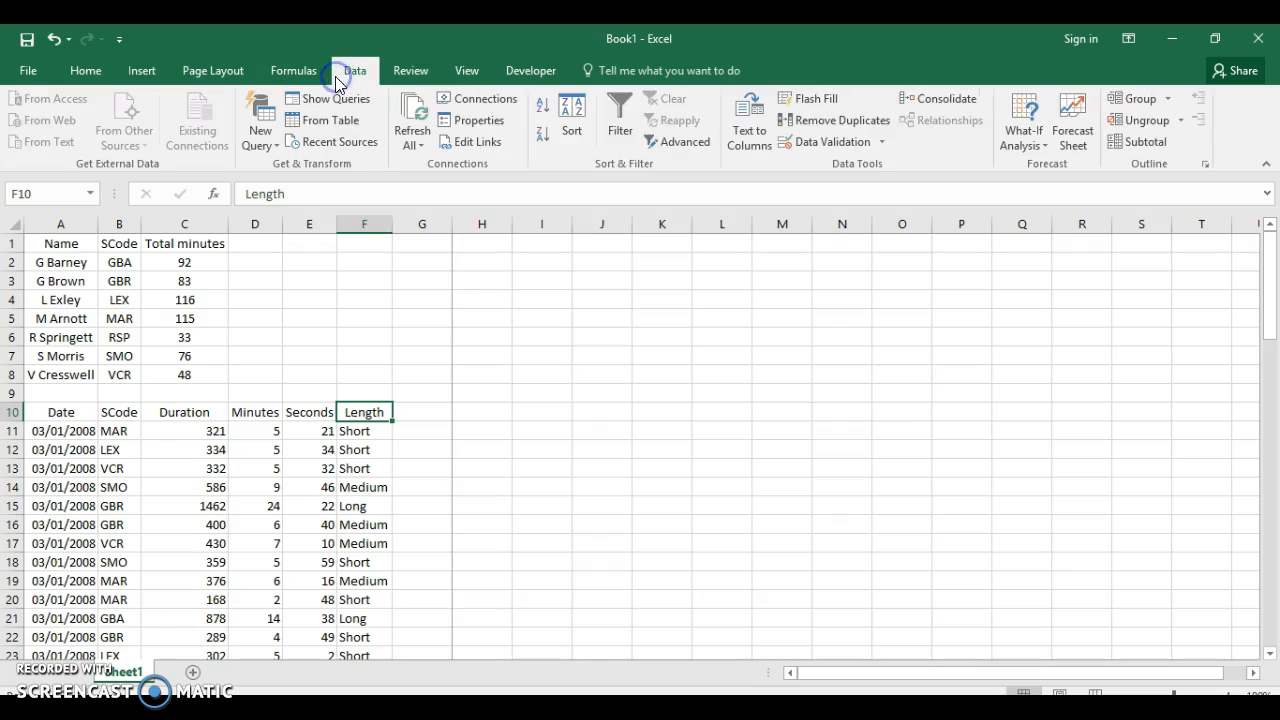
left_click(621, 135)
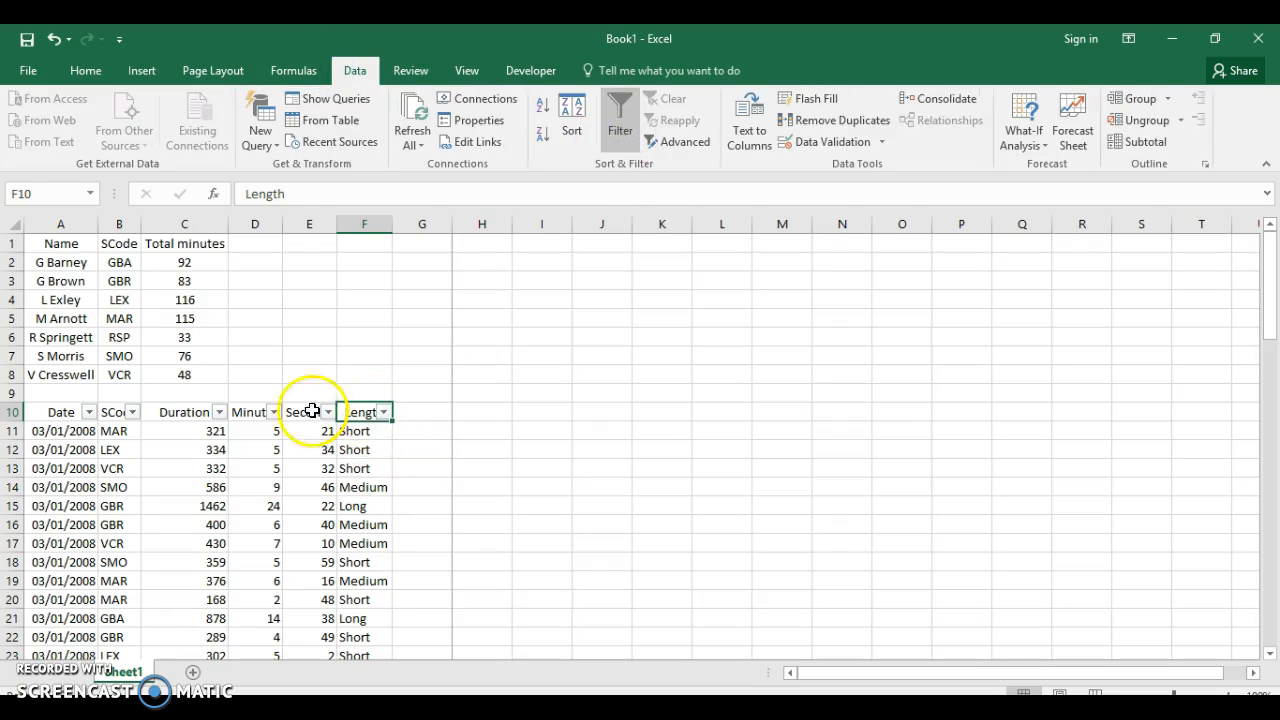
- Filter the Length column to show only the Long calls
left_click(384, 413)
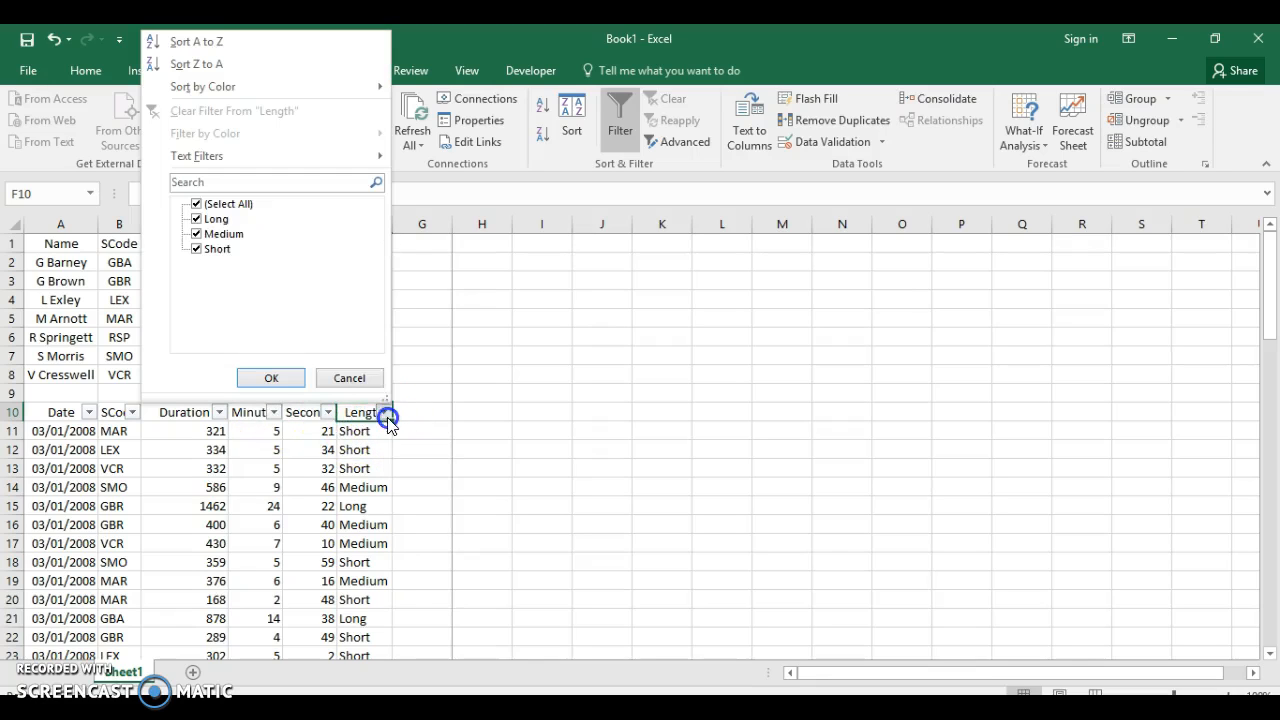
left_click(196, 204)
left_click(199, 219)
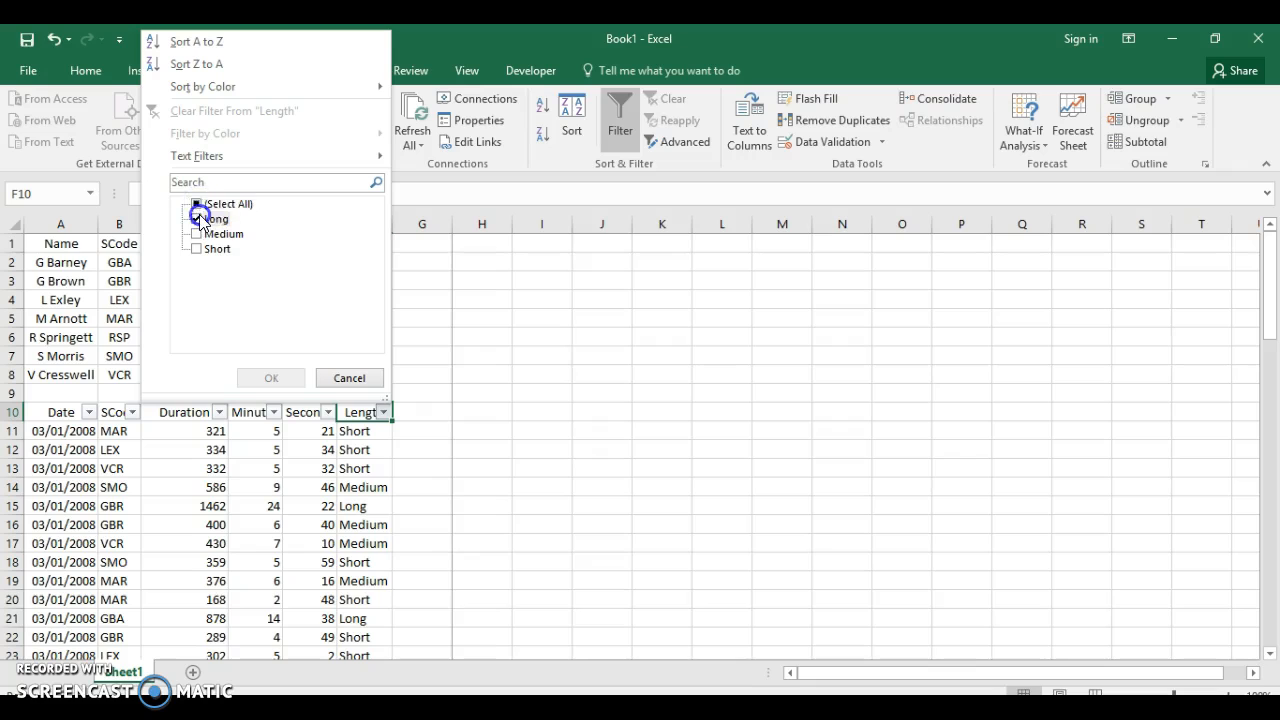
left_click(263, 377)
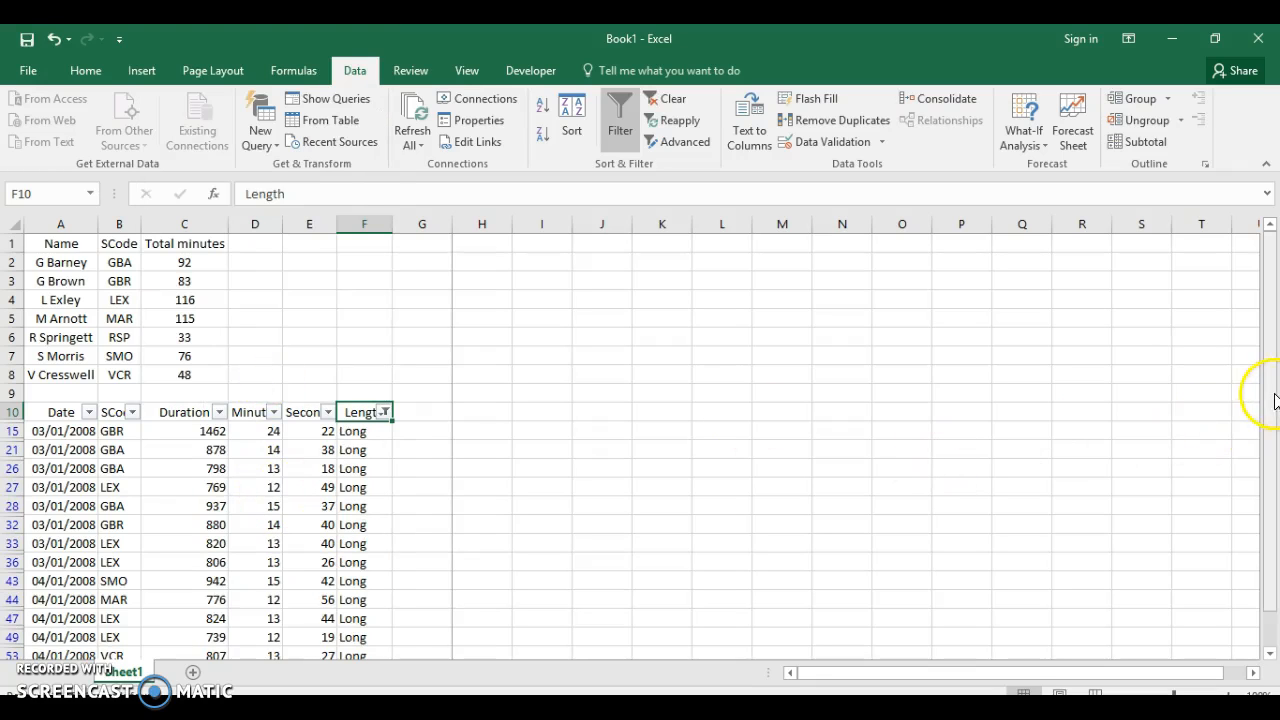
- Restore the window to half the screen and filter the SCode column to only VCR and RSP
left_click(1215, 38)
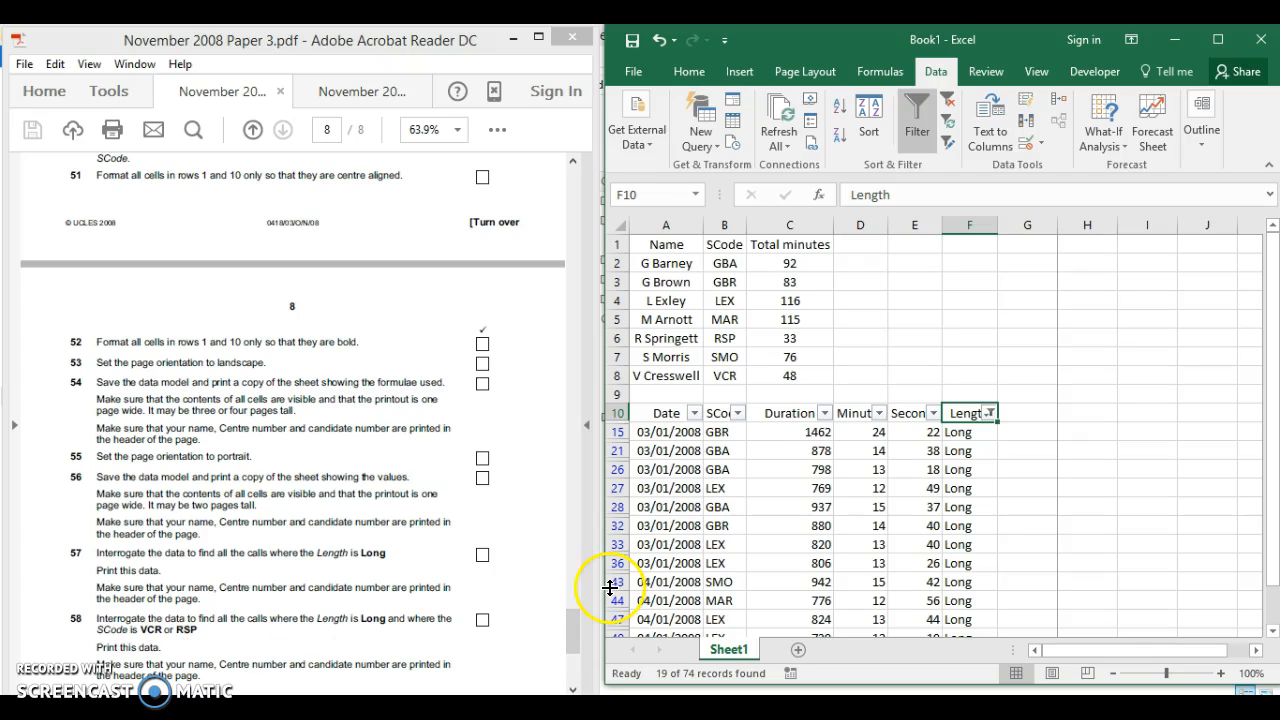
left_click(737, 418)
left_click(551, 205)
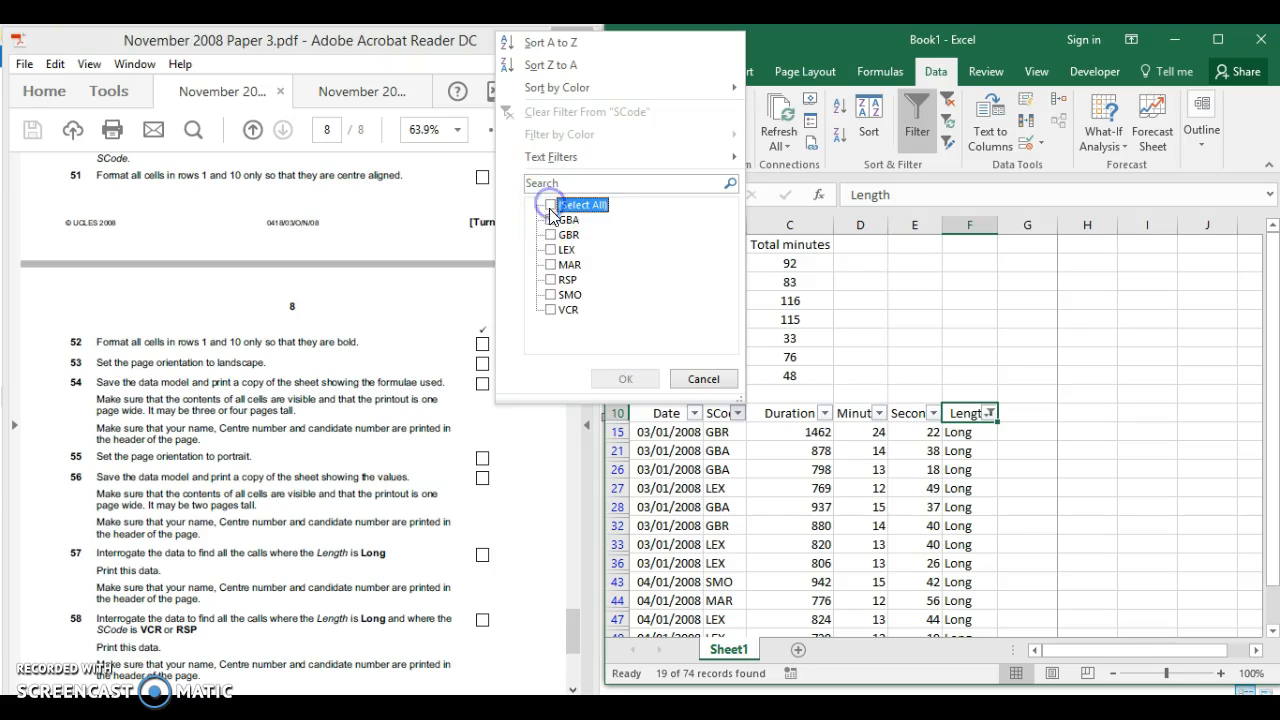
left_click(551, 310)
left_click(551, 280)
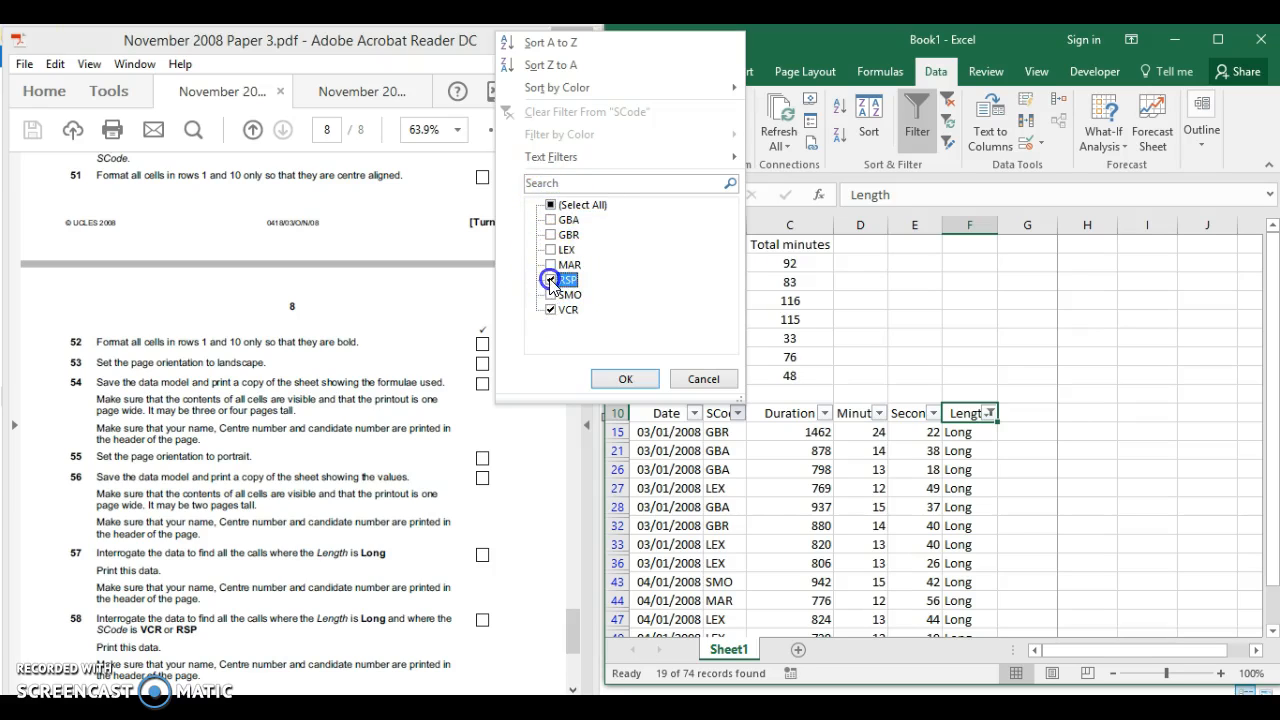
left_click(616, 378)
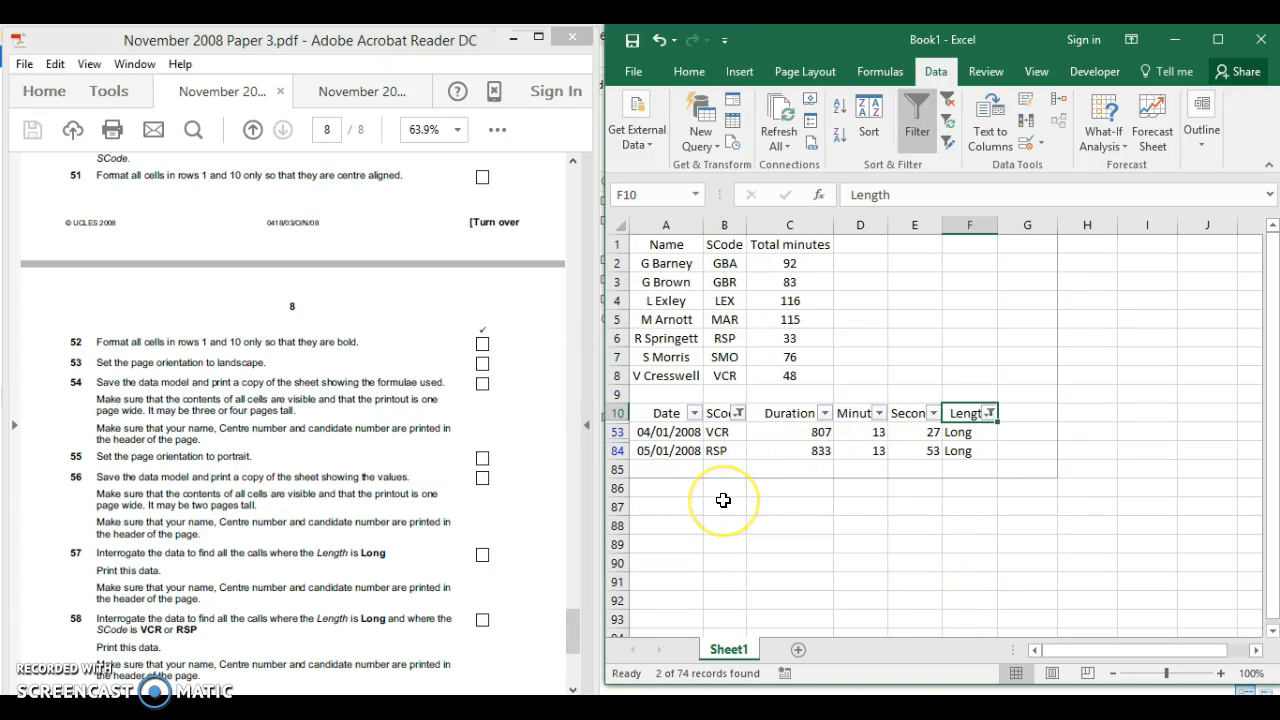
- Switch to the exam paper in Acrobat Reader and read the rest of its last page
left_click(739, 415)
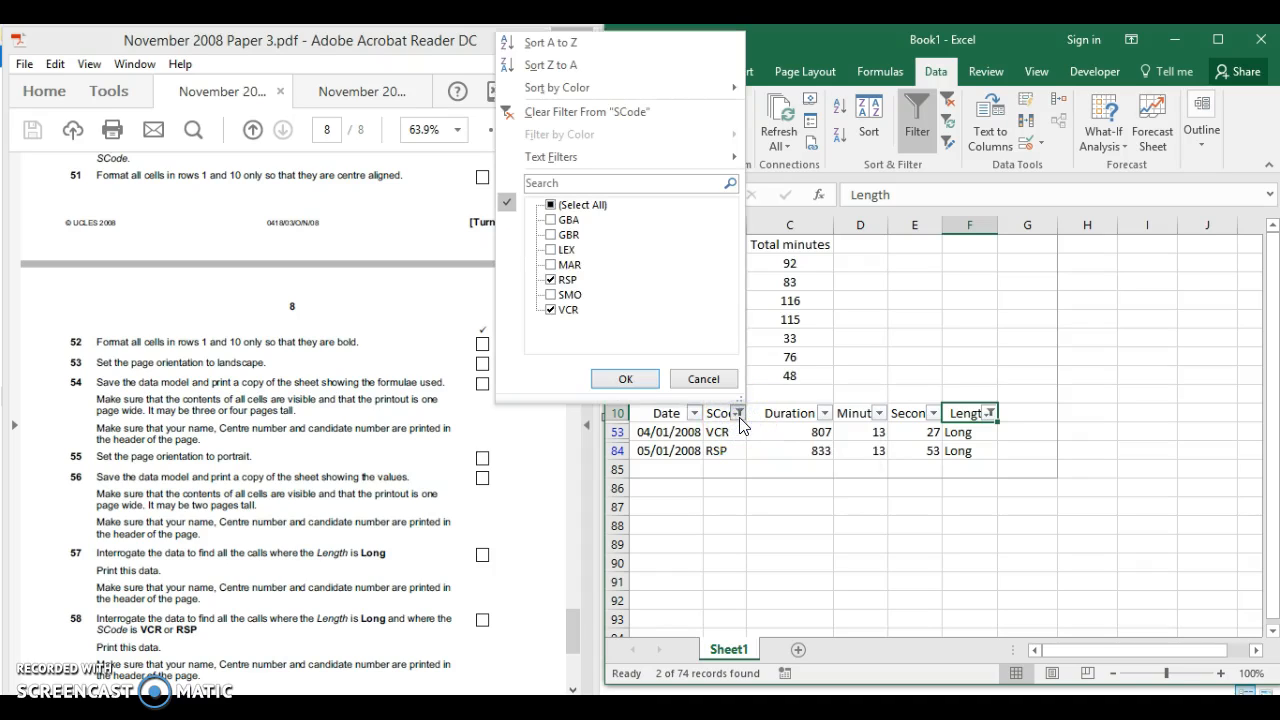
left_click(556, 588)
left_click_drag(578, 627, 578, 665)
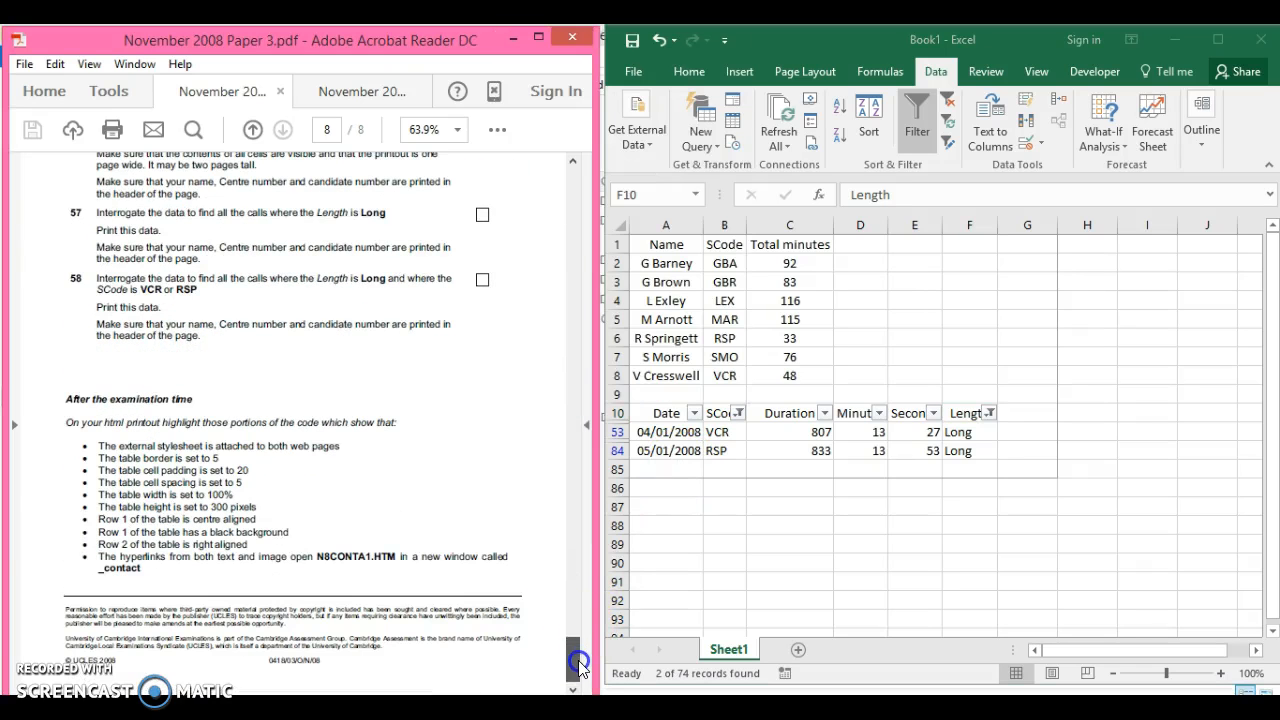